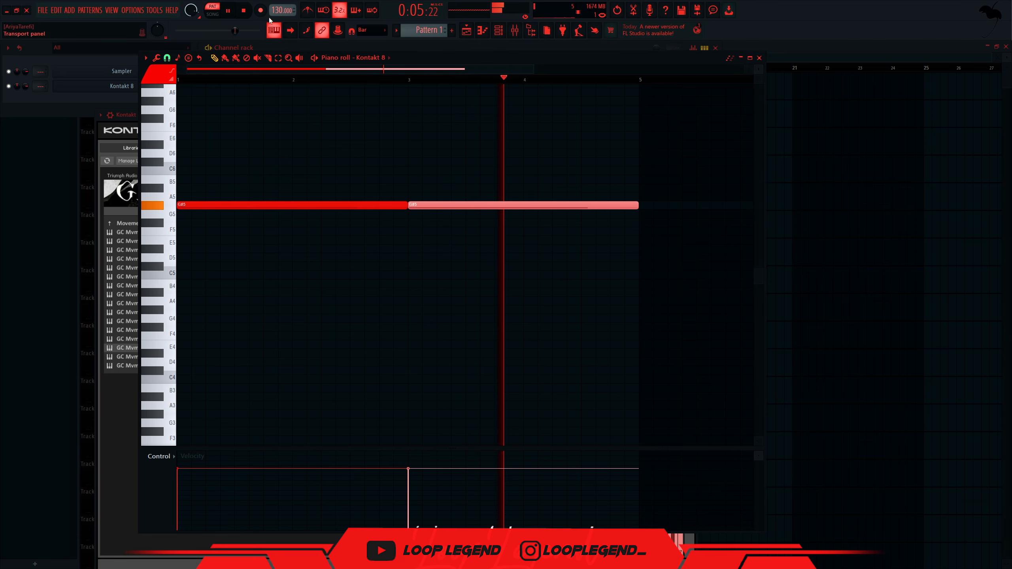
# - Set the project tempo to 140 BPM and hide the piano roll
pyautogui.rightClick(282, 10)
pyautogui.click(379, 76)
pyautogui.press('F7')
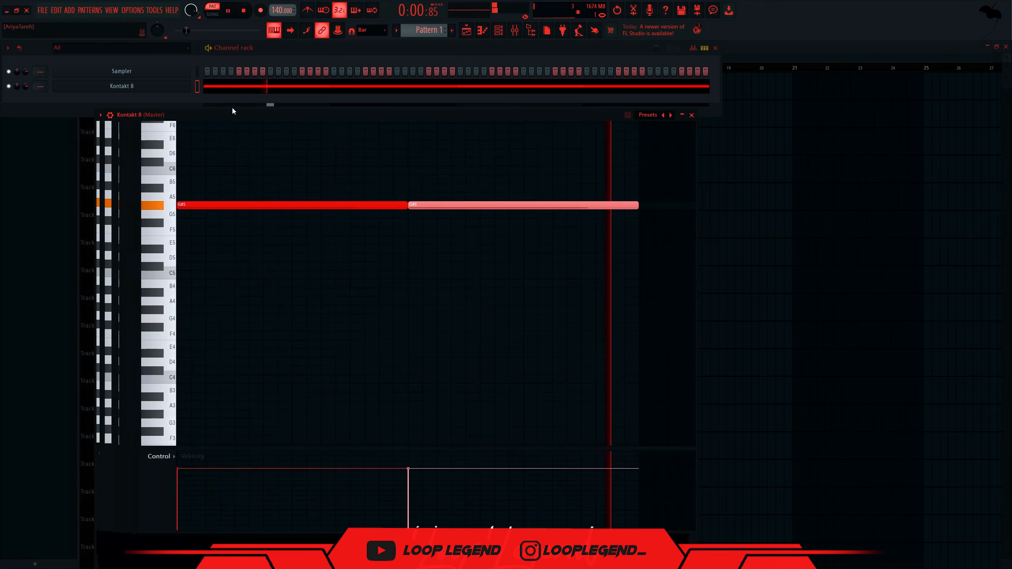
# - Clone the Kontakt 8 channel and load the GC Mvmnts - Dbl Stop Phrase Pedal instrument in the clone
pyautogui.rightClick(161, 87)
pyautogui.click(359, 140)
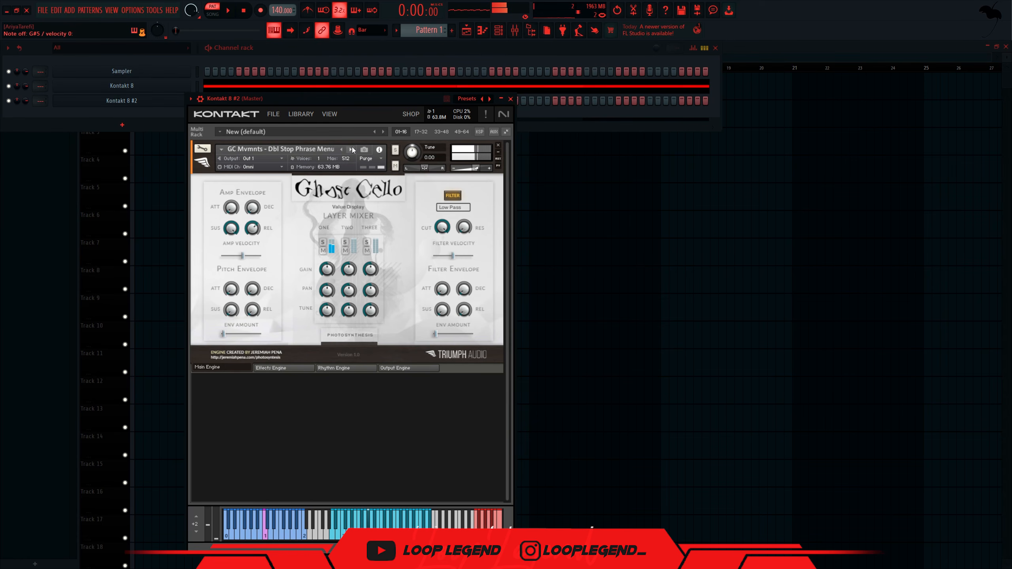
pyautogui.click(352, 149)
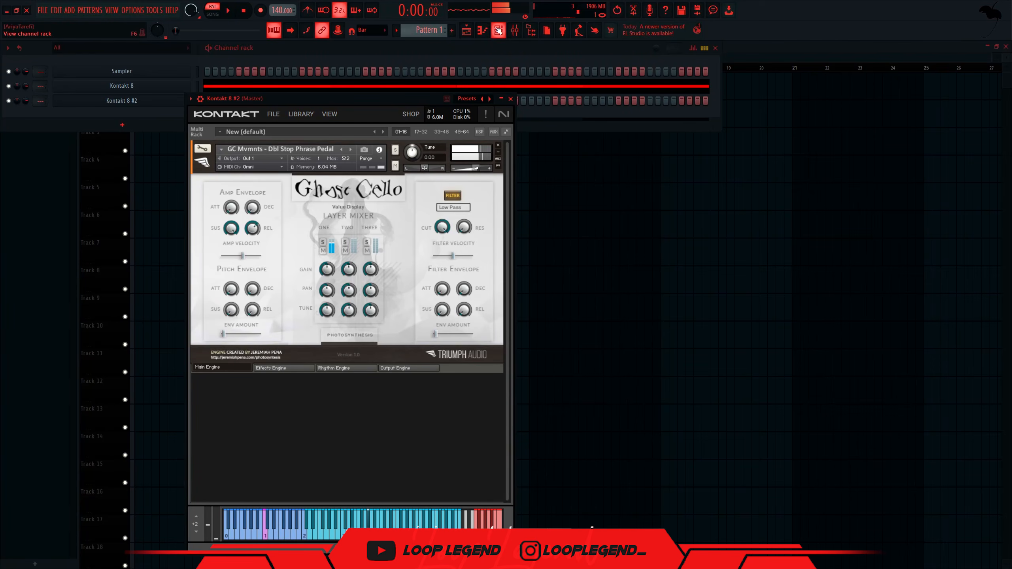
# - Give Kontakt 8 #2 a G#4 note at bar 1 and a G#5 note from 1:09, both ending at bar 3, and duplicate them
pyautogui.click(484, 31)
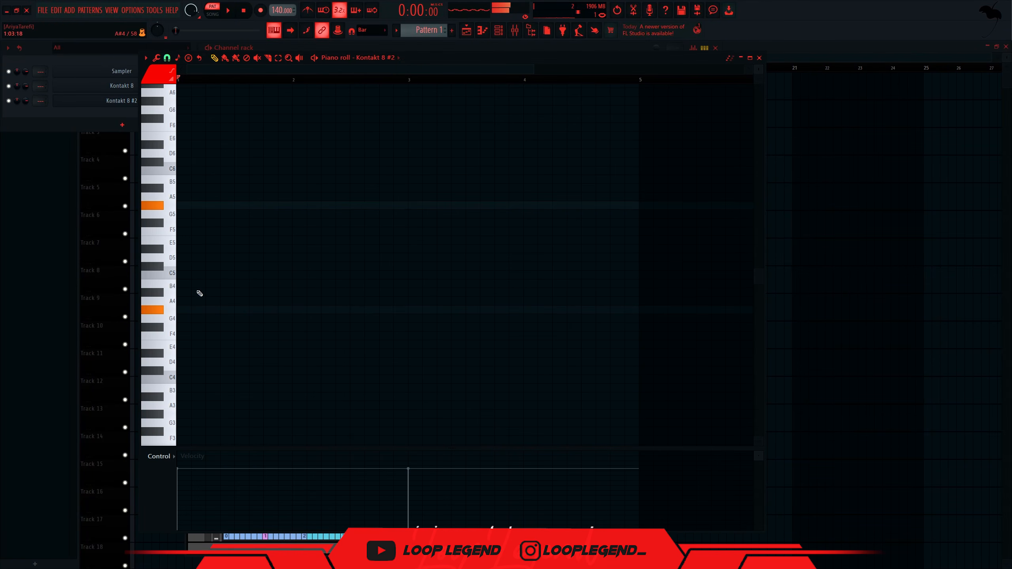
pyautogui.click(194, 311)
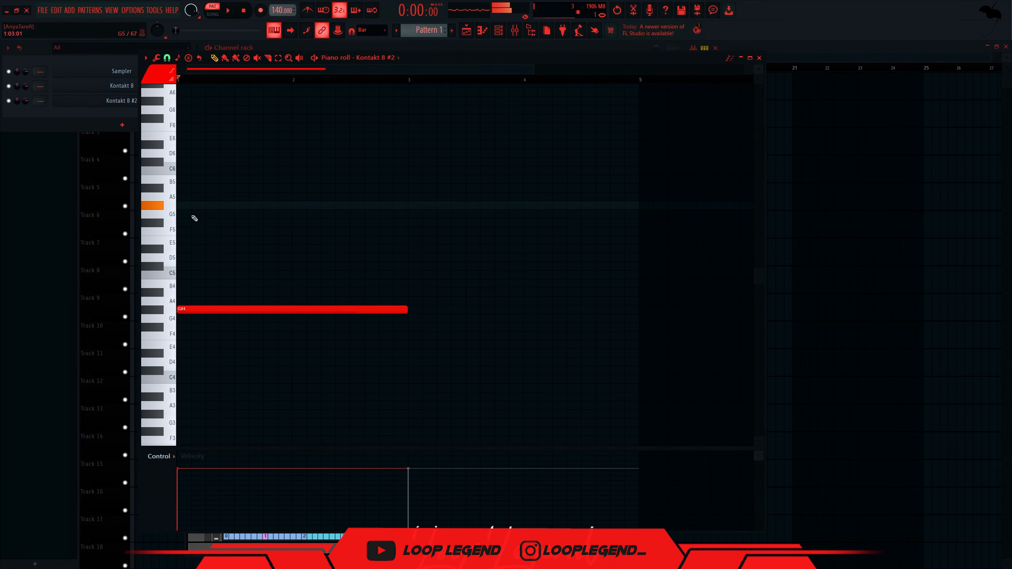
pyautogui.click(198, 206)
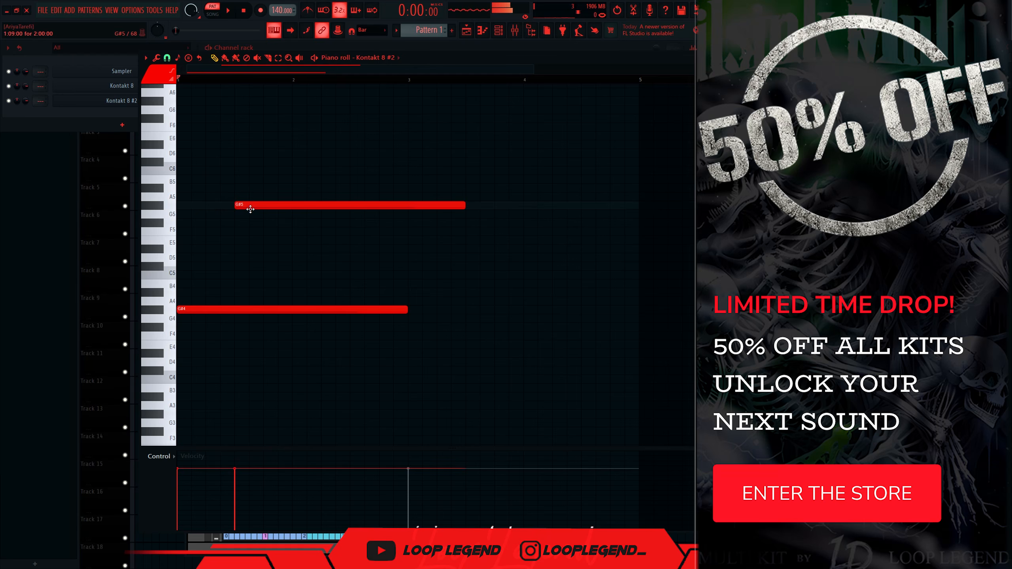
pyautogui.press('space')
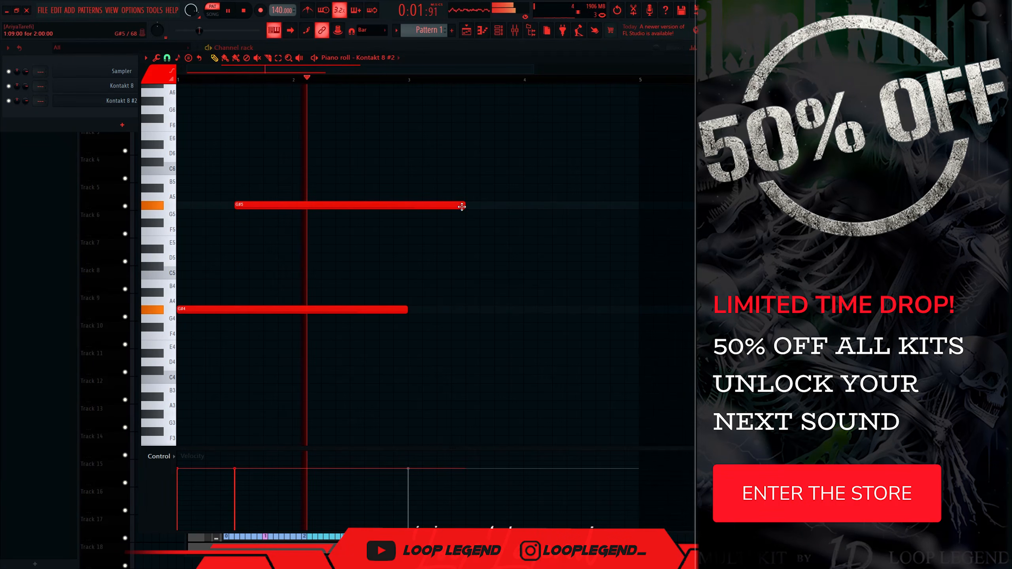
pyautogui.moveTo(462, 207); pyautogui.dragTo(410, 206)
pyautogui.hotkey('ctrl', 'b')
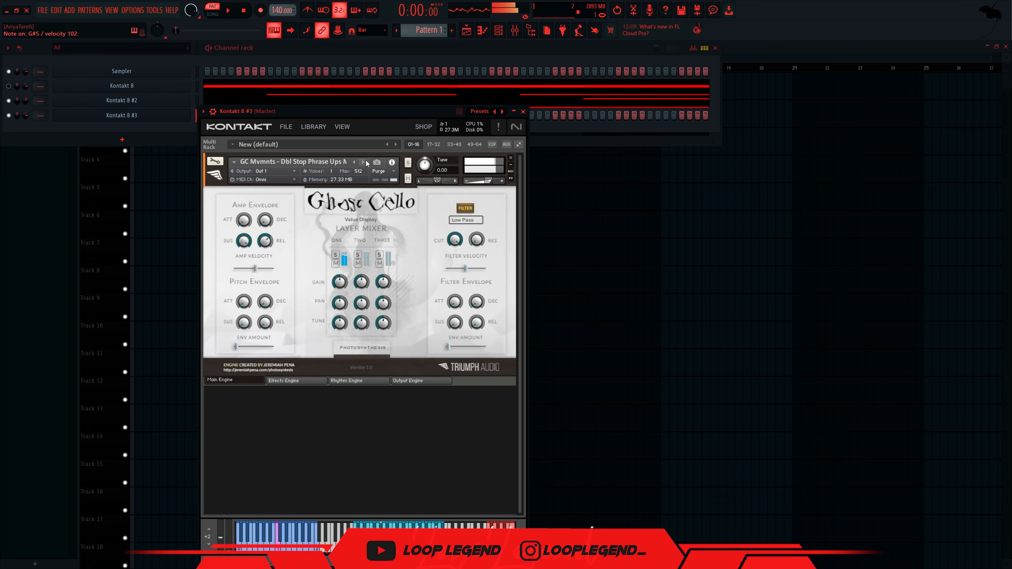
# - Fill Kontakt 8 #3 with half-bar A#5 notes at the start of bars 1 to 4 and a B5 note ending bar 4
pyautogui.click(479, 32)
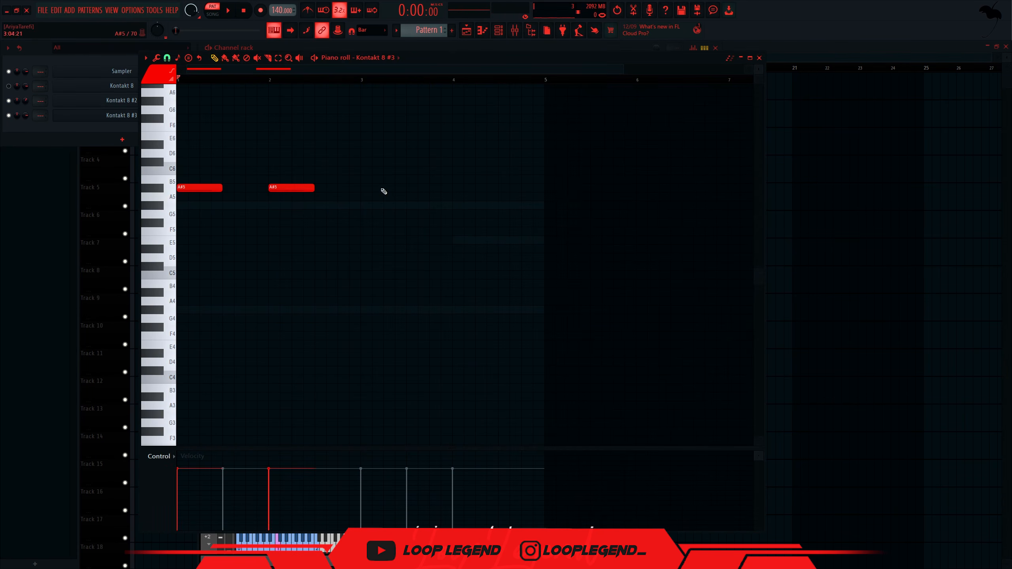
pyautogui.hotkey('ctrl', 'b')
pyautogui.moveTo(320, 190); pyautogui.dragTo(365, 191)
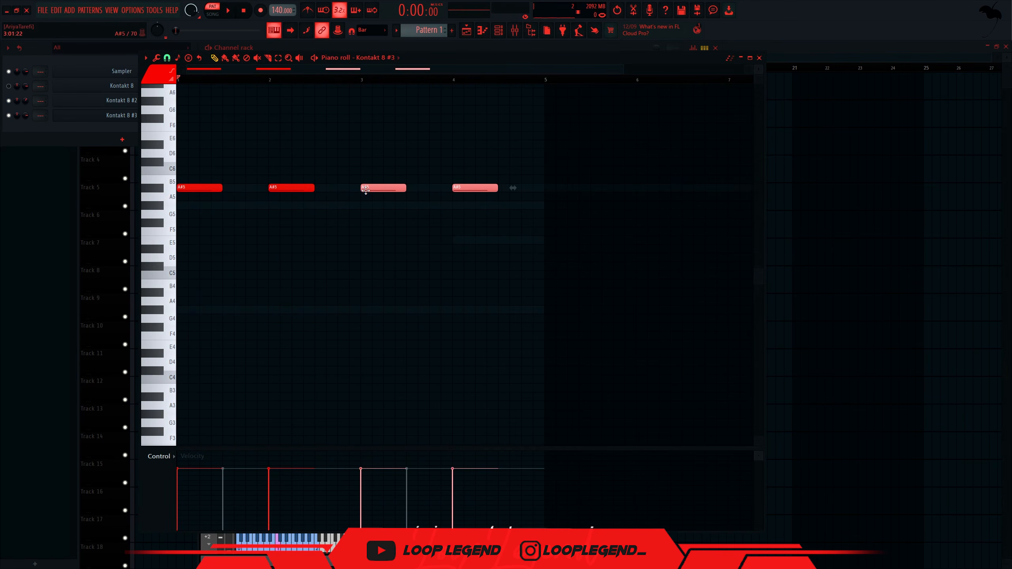
pyautogui.press('space')
pyautogui.click(343, 187)
pyautogui.click(337, 179)
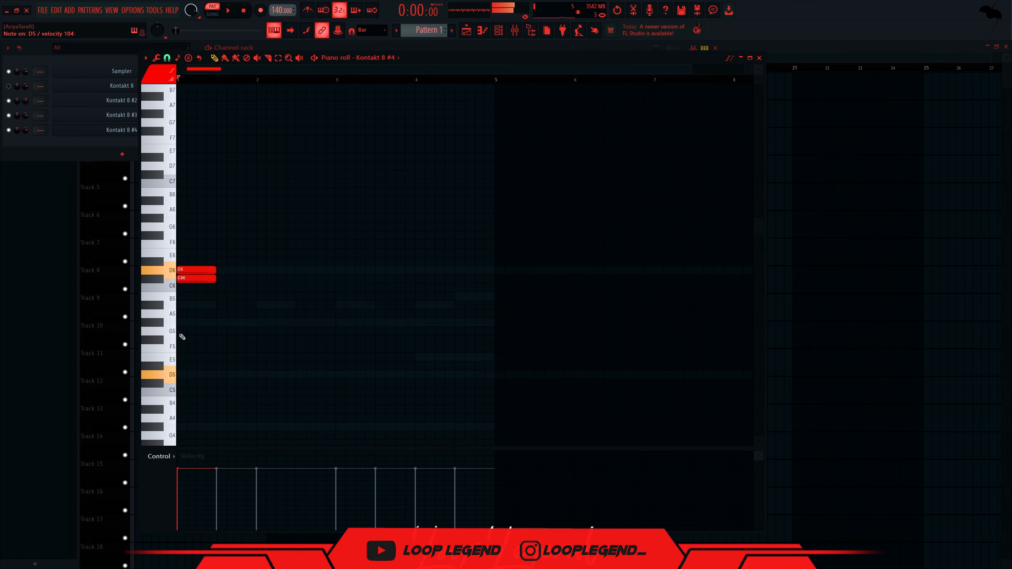
# - Add an E5 note below the C#6 and D6 notes of Kontakt 8 #4 and lengthen the chord to one bar with quick legato
pyautogui.click(184, 365)
pyautogui.press('space')
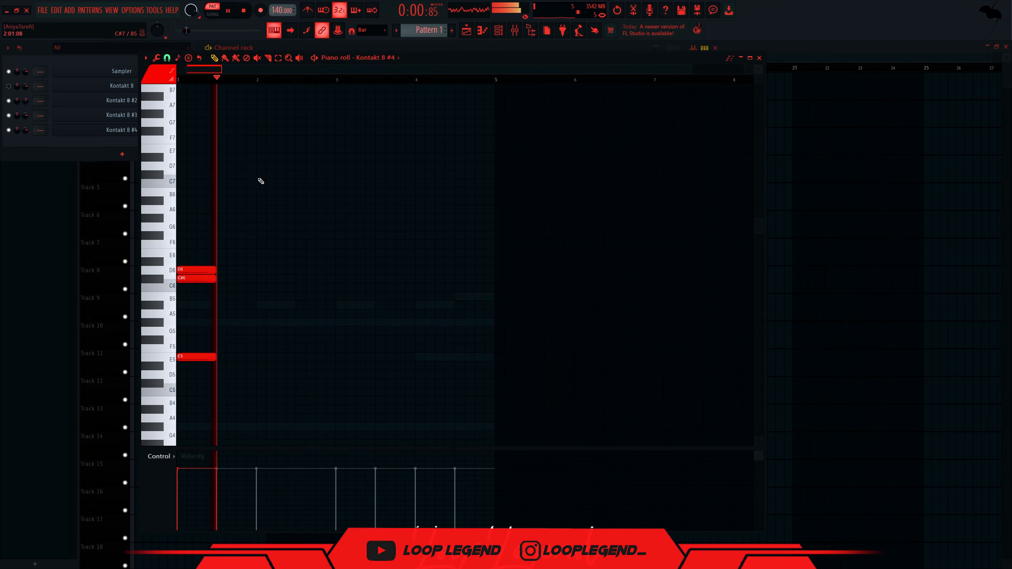
pyautogui.click(259, 175)
pyautogui.hotkey('ctrl', 'l')
pyautogui.rightClick(263, 175)
pyautogui.press('space')
pyautogui.press('space')
pyautogui.scroll(4, 291, 179)
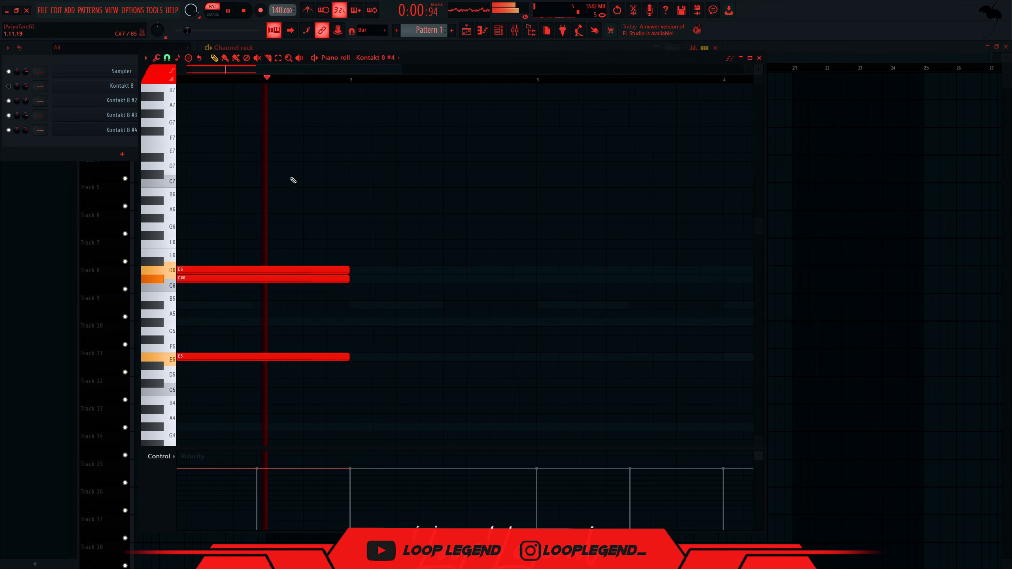
pyautogui.hotkey('ctrl', 'b')
pyautogui.scroll(-3, 353, 237)
pyautogui.press('Delete')
pyautogui.press('space')
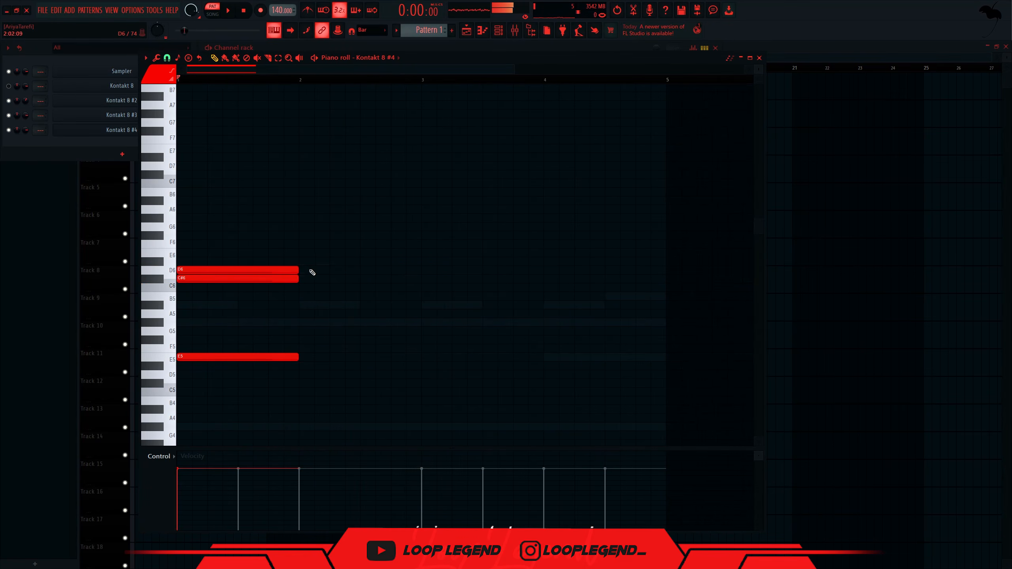
# - Lengthen all three chord notes of Kontakt 8 #4 to two bars
pyautogui.hotkey('ctrl', 'a')
pyautogui.moveTo(300, 277); pyautogui.dragTo(420, 277)
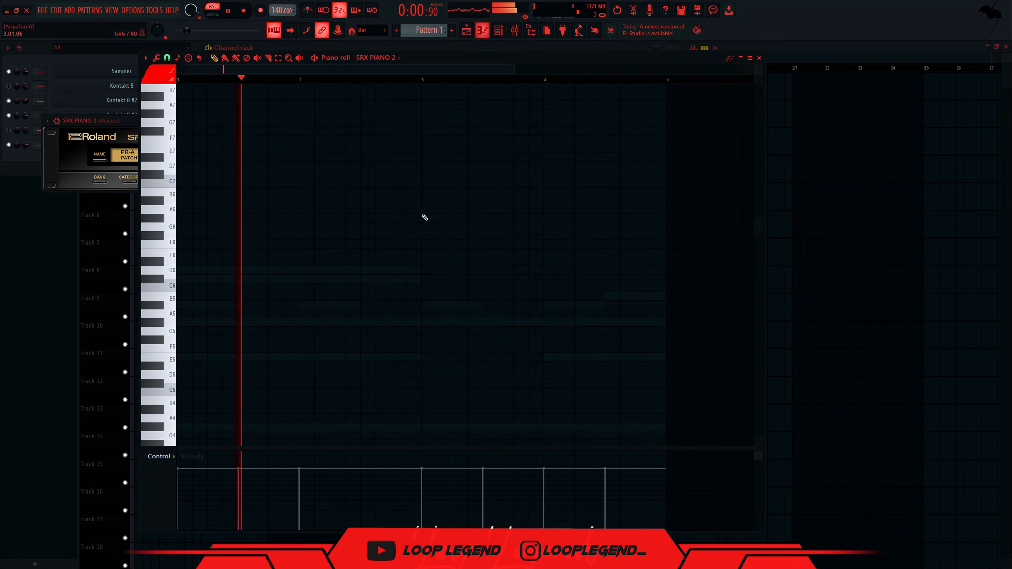
# - Lay down two G#2 notes for SRX PIANO 2, shifting the second slightly earlier and trimming it to end at bar 3
pyautogui.press('space')
pyautogui.moveTo(198, 278)
pyautogui.mouseDown()
pyautogui.moveTo(168, 296)
pyautogui.moveTo(136, 340)
pyautogui.moveTo(132, 321)
pyautogui.moveTo(132, 437)
pyautogui.mouseUp()
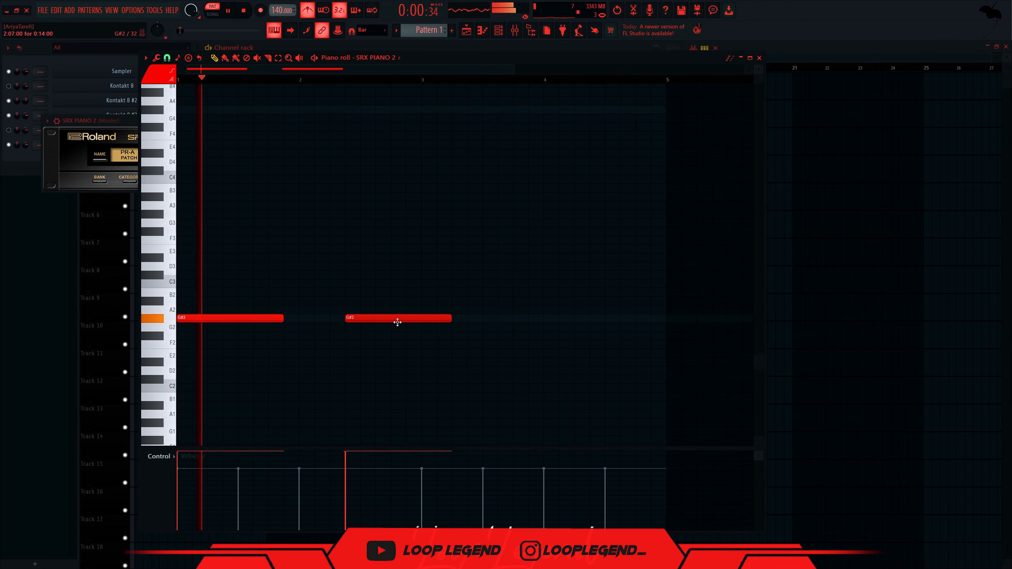
pyautogui.moveTo(398, 322); pyautogui.dragTo(382, 322)
pyautogui.scroll(3, 382, 322)
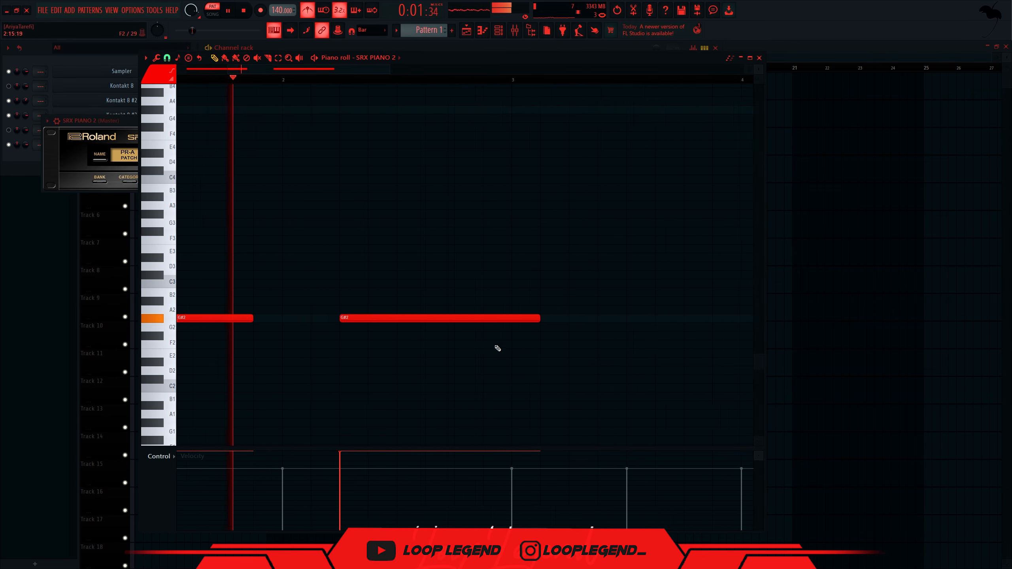
pyautogui.moveTo(554, 323); pyautogui.dragTo(534, 322)
pyautogui.scroll(-3, 472, 319)
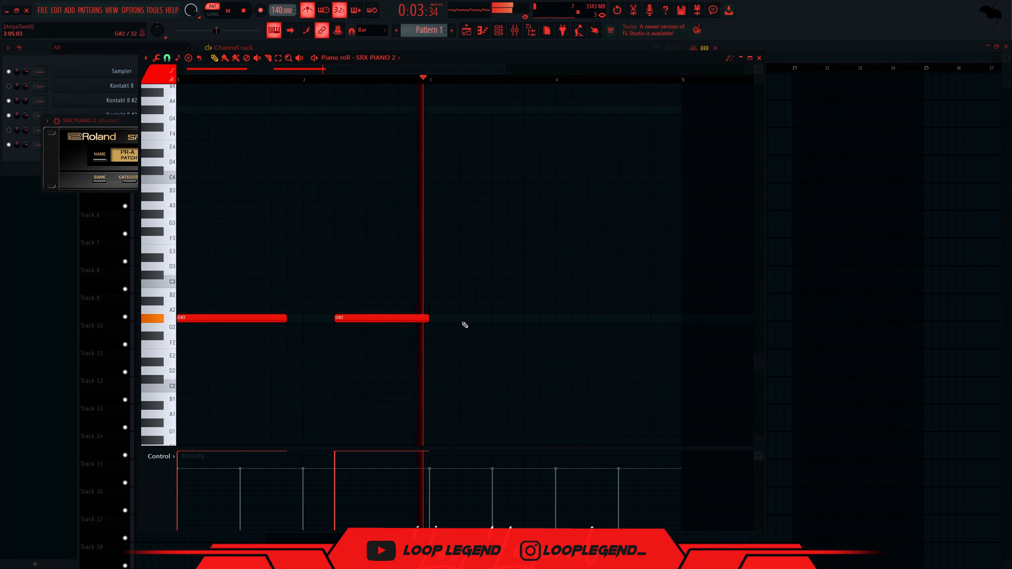
# - Duplicate the G#2 notes into bars 3 and 4, shorten the last one and fill the rest of bar 4 with A2
pyautogui.hotkey('ctrl', 'b')
pyautogui.scroll(-1, 462, 320)
pyautogui.moveTo(356, 301); pyautogui.dragTo(360, 299)
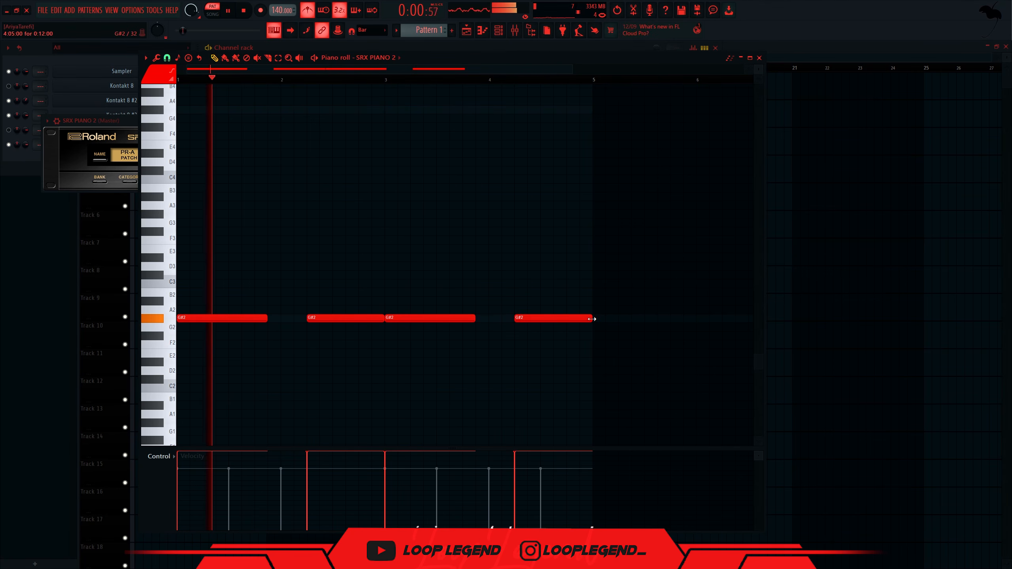
pyautogui.moveTo(583, 318); pyautogui.dragTo(541, 318)
pyautogui.click(550, 310)
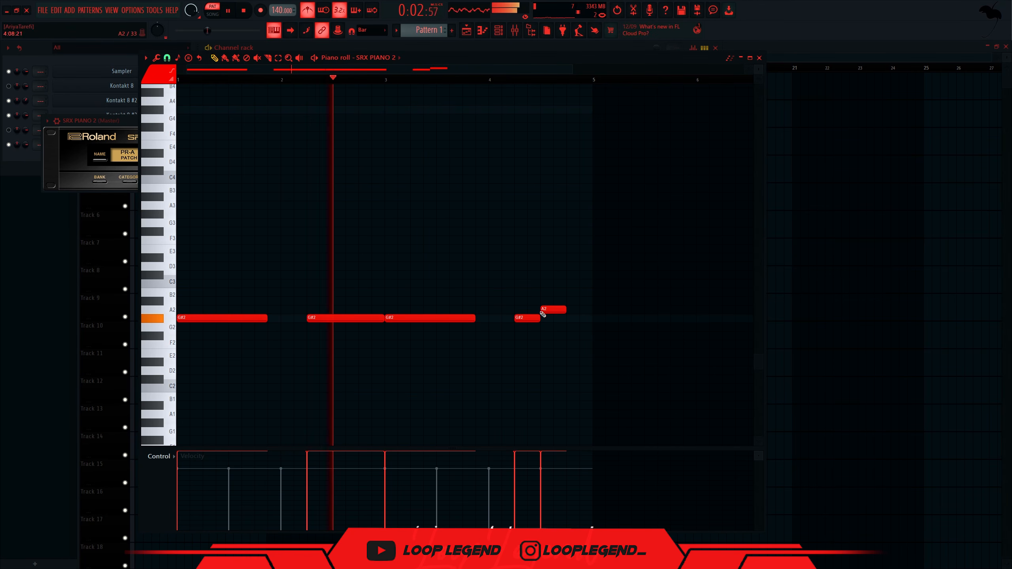
pyautogui.click(577, 310)
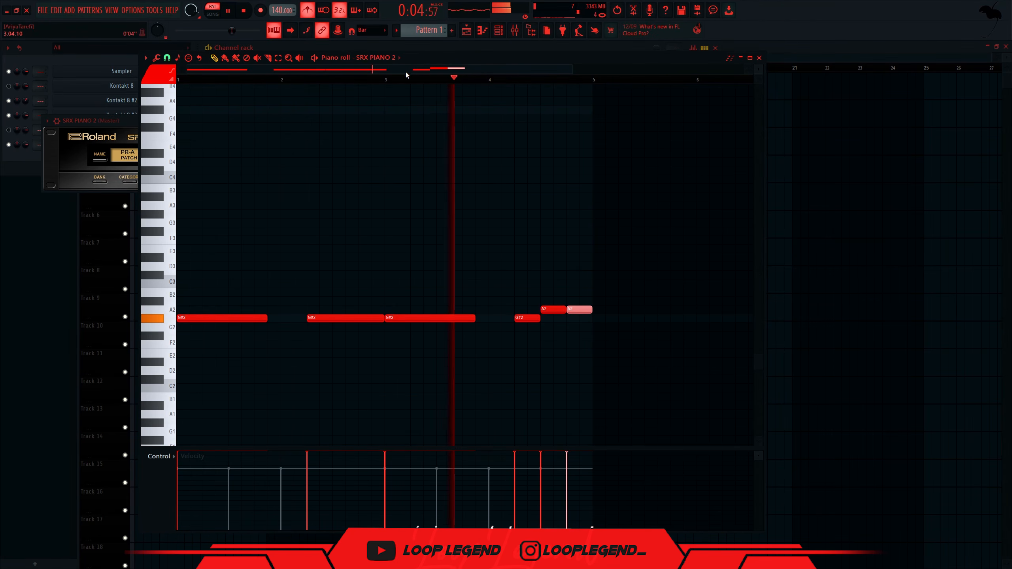
pyautogui.hotkey('ctrl', 'Up')
# - Load the Bass - [Low Brass] one-shot from the Labyrinth kit as a channel and lower its mixer volume to -4.6 dB
pyautogui.press('F9')
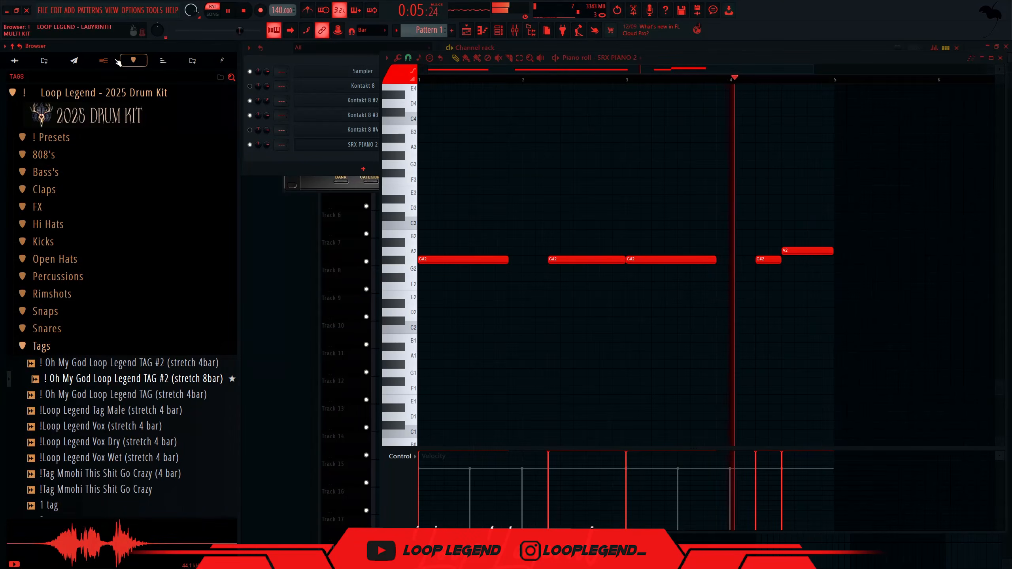
pyautogui.click(113, 60)
pyautogui.scroll(10, 115, 272)
pyautogui.scroll(5, 111, 271)
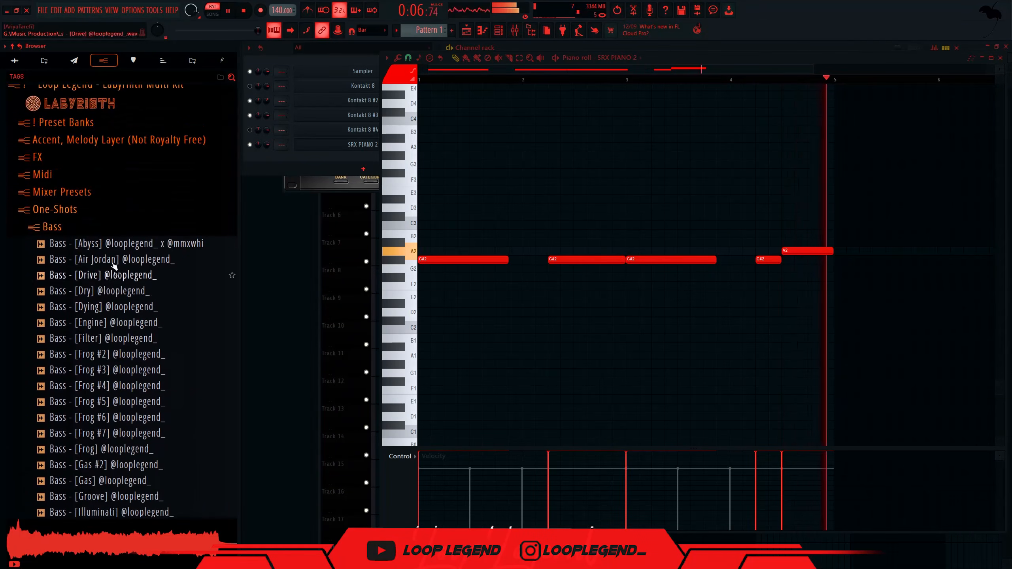
pyautogui.scroll(-7, 135, 332)
pyautogui.rightClick(158, 368)
pyautogui.click(158, 369)
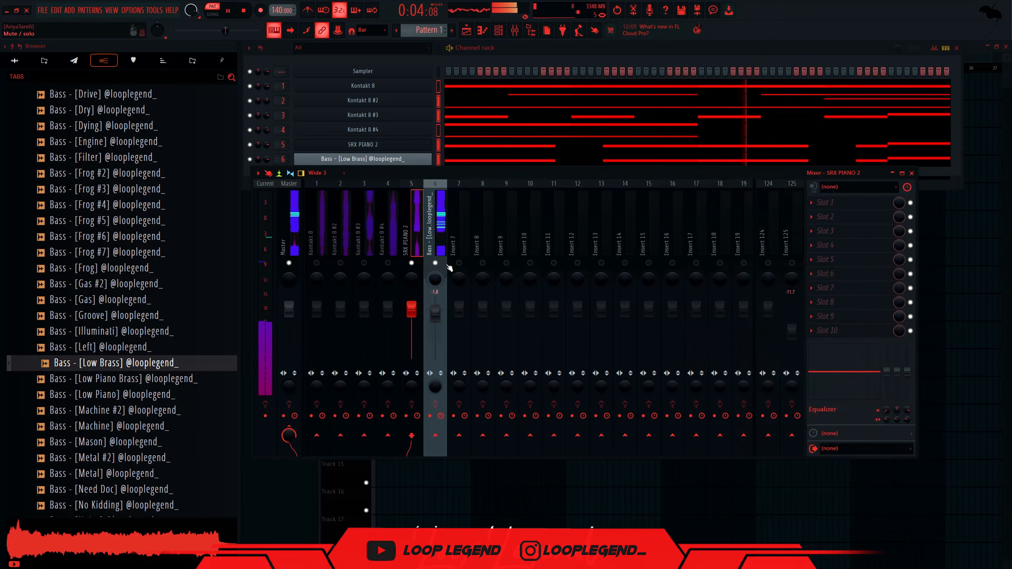
pyautogui.click(436, 237)
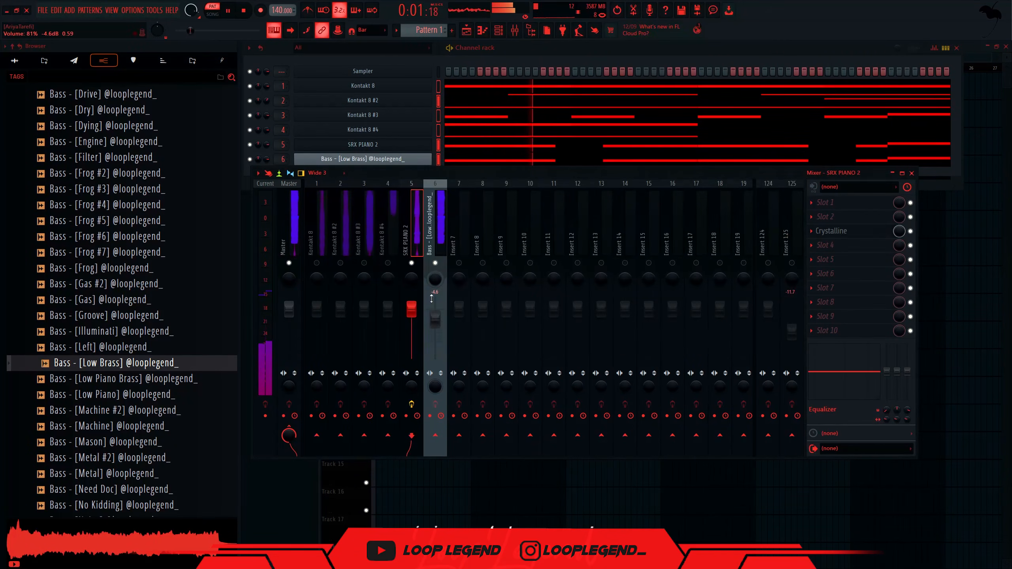
# - Transpose the SRX PIANO 2 notes down an octave to G#1 and A1
pyautogui.press('F7')
pyautogui.scroll(-5, 619, 60)
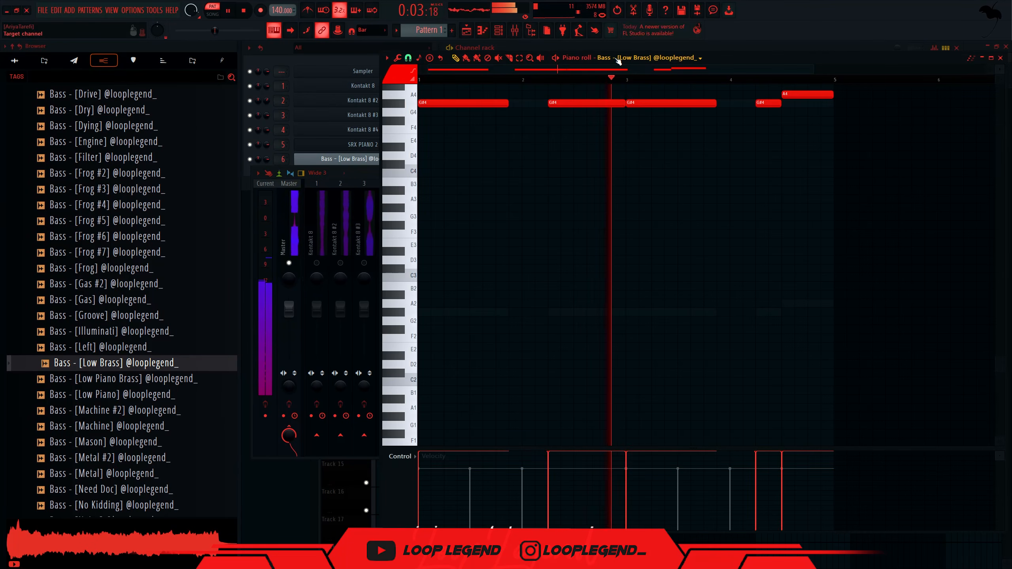
pyautogui.scroll(2, 618, 59)
pyautogui.scroll(-1, 621, 59)
pyautogui.hotkey('ctrl', 'Down')
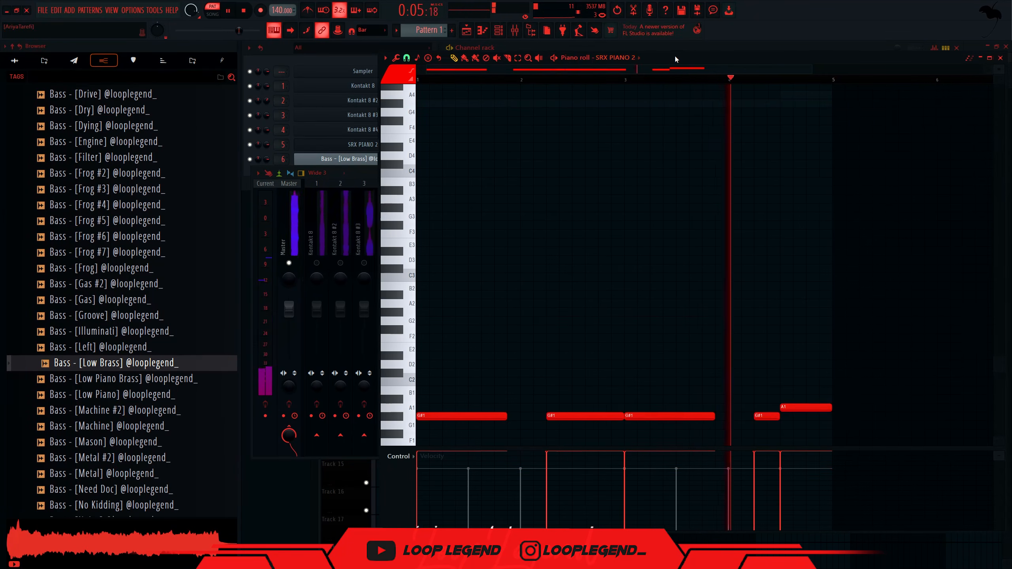
pyautogui.moveTo(677, 58); pyautogui.dragTo(532, 48)
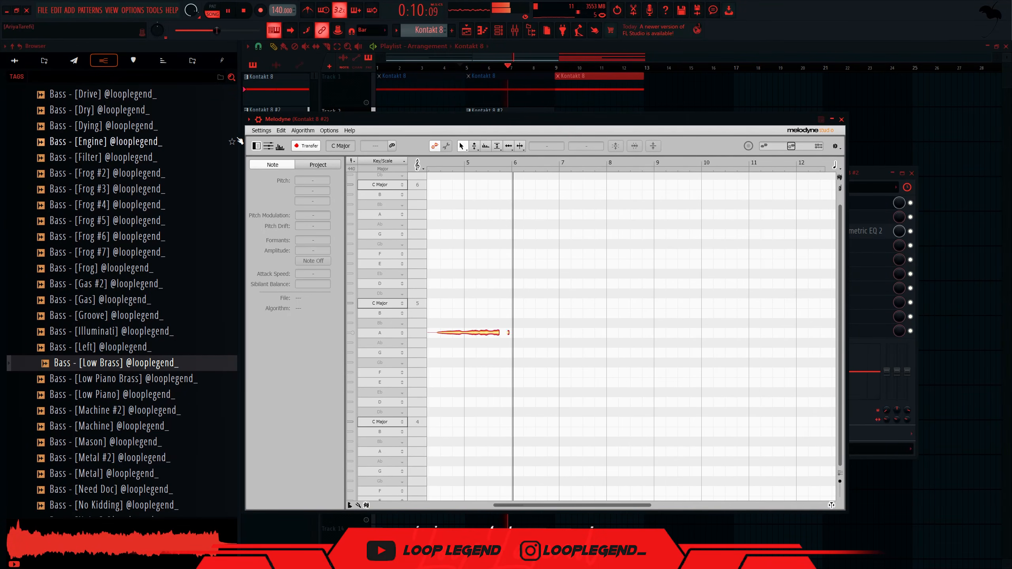
# - Set the Melodyne scale for Kontakt 8 #2 to the Western Phrygian scale on G#3
pyautogui.rightClick(359, 297)
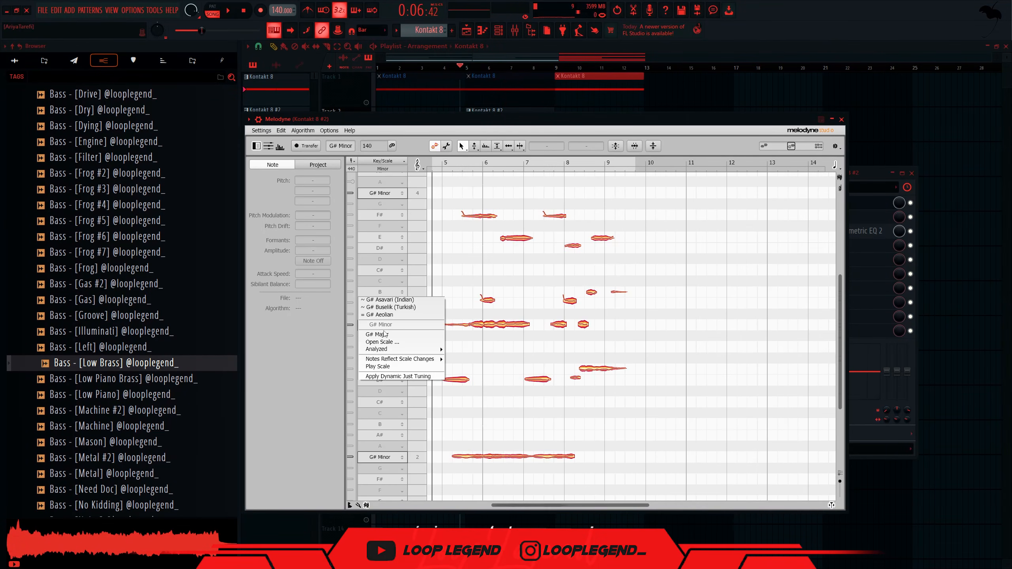
pyautogui.click(440, 314)
pyautogui.click(557, 189)
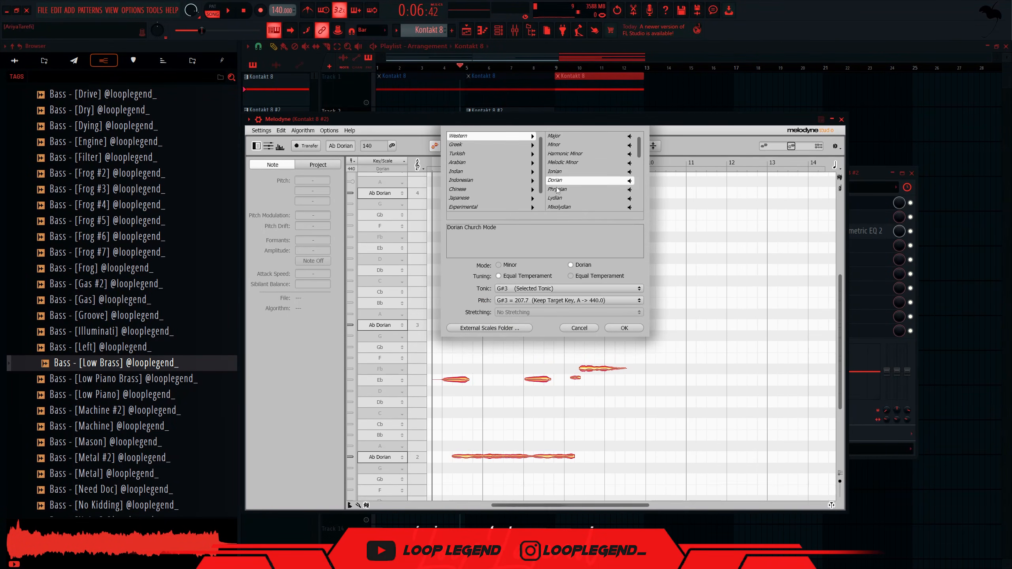
pyautogui.click(624, 328)
# - Select the two detected notes near Cb 3 in Melodyne and play the phrase back
pyautogui.click(618, 408)
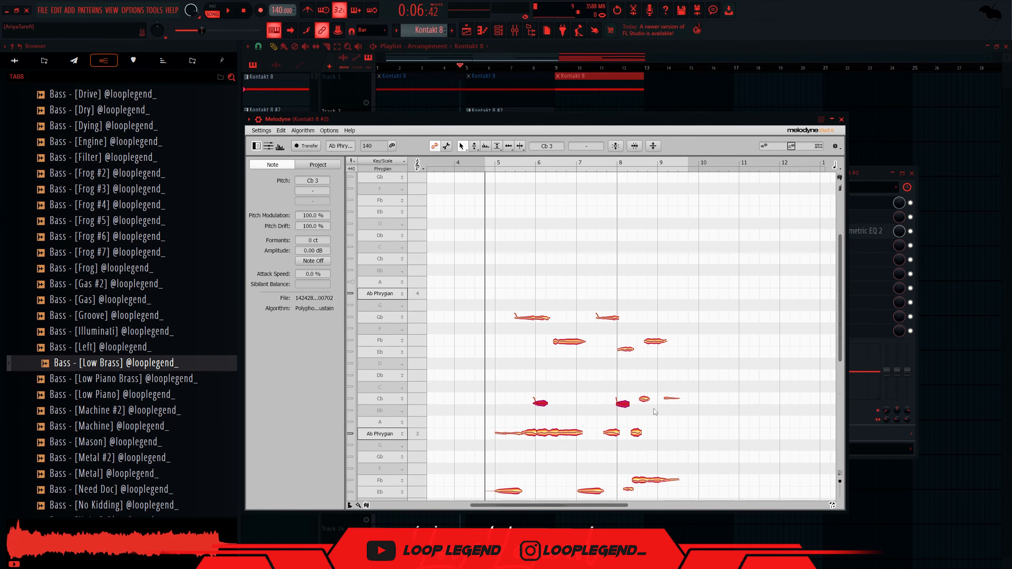
pyautogui.press('space')
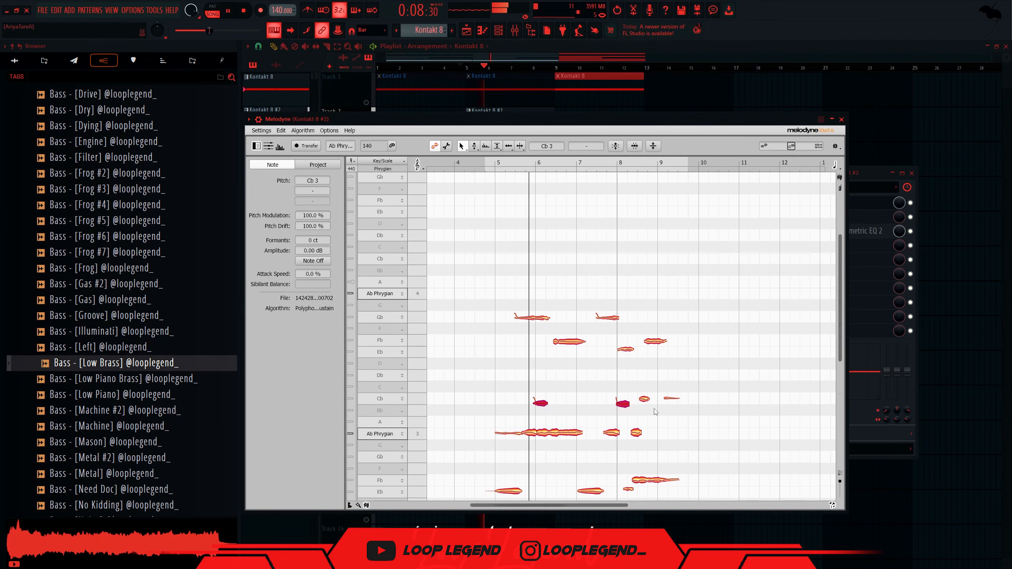
pyautogui.scroll(-2, 656, 412)
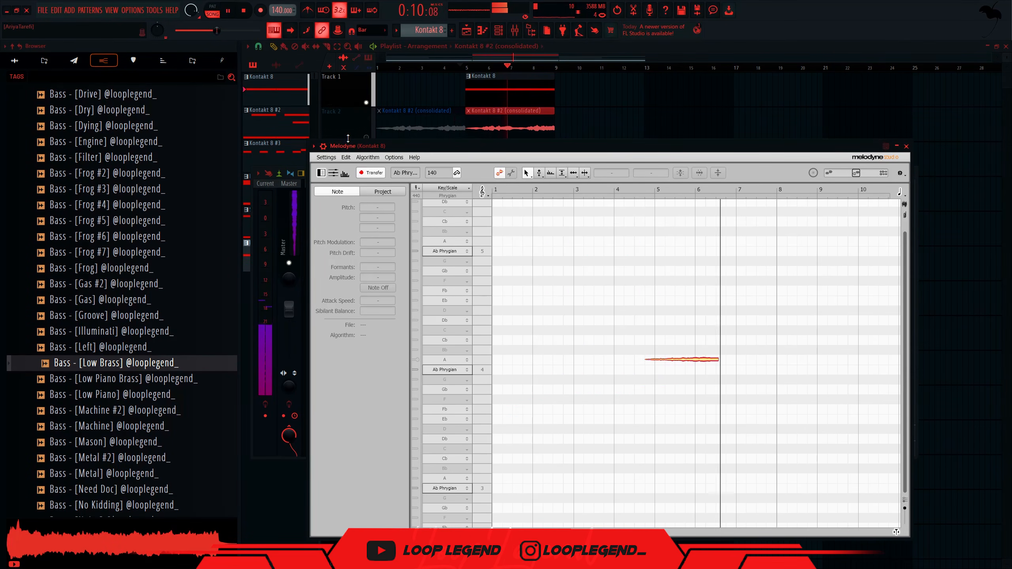
# - Select the row of Eb 5 notes in Kontakt 8's Melodyne, play the arrangement and show the mixer
pyautogui.moveTo(691, 322); pyautogui.dragTo(527, 357)
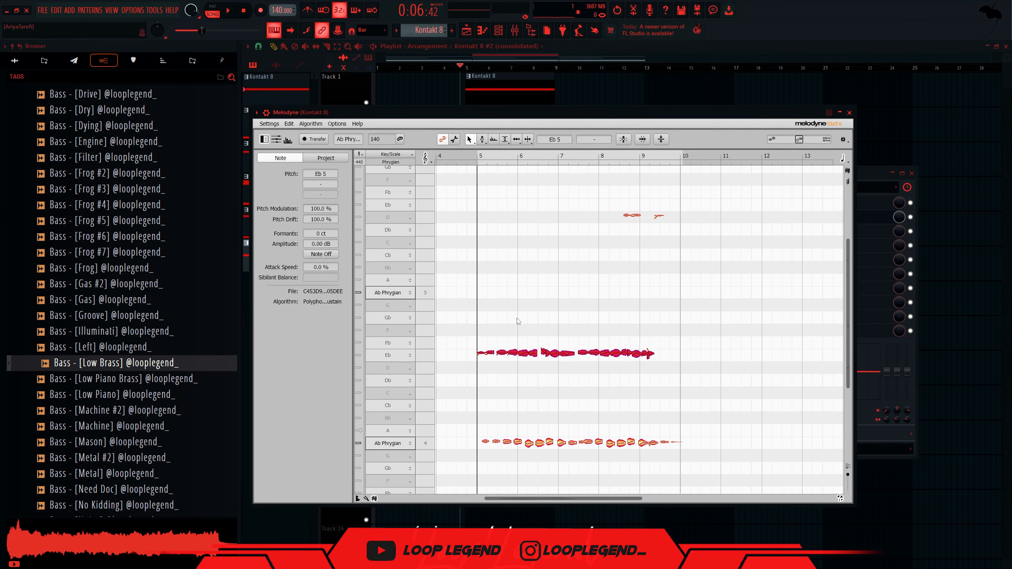
pyautogui.press('space')
pyautogui.press('F9')
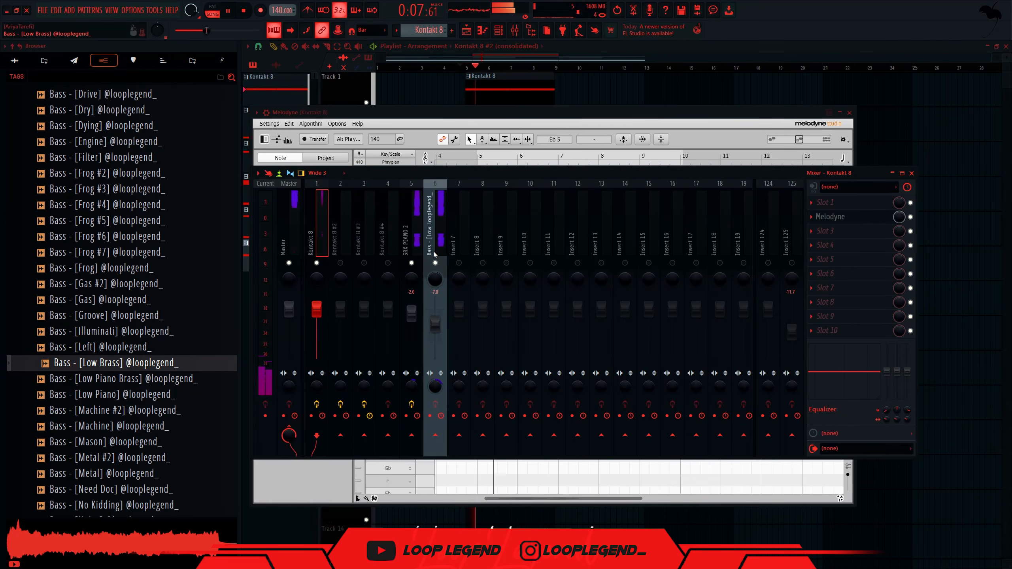
# - Hide the mixer and raise the selected D 6 notes in Kontakt 8's Melodyne to Eb 6
pyautogui.press('F9')
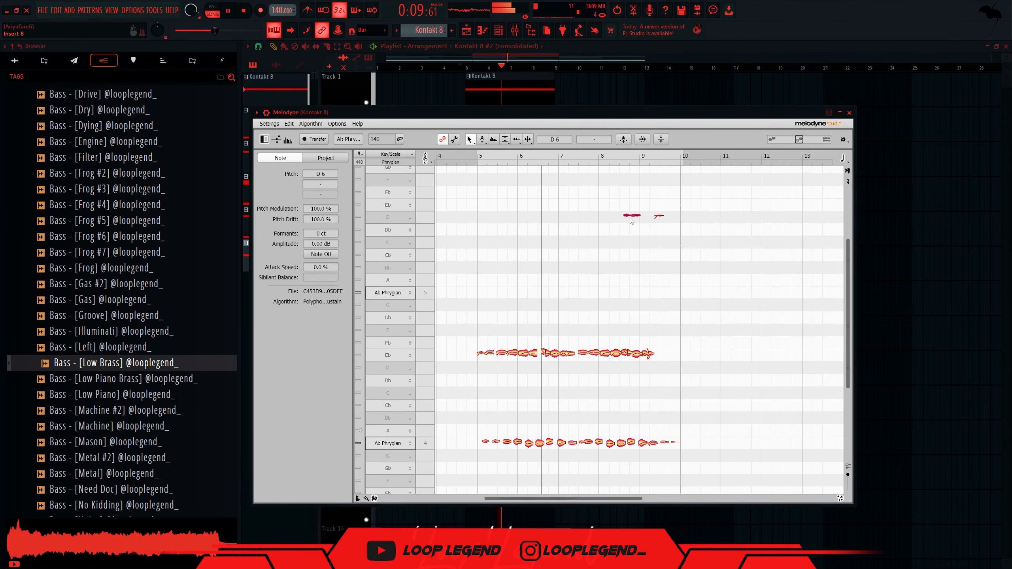
pyautogui.moveTo(633, 215); pyautogui.dragTo(634, 208)
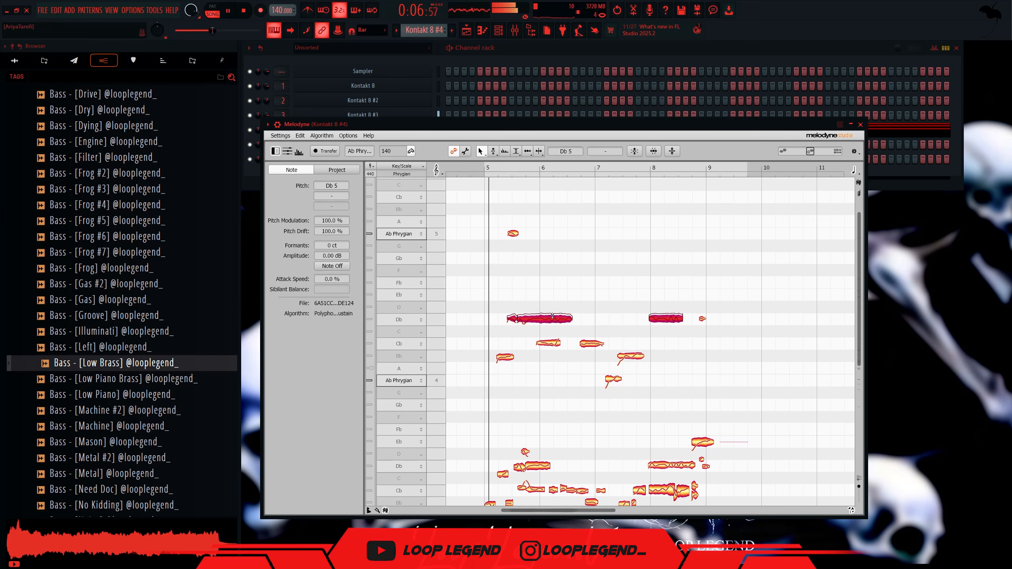
# - In Kontakt 8 #4's Melodyne, raise the Db 5 notes to Eb 5 and the Bb 4 notes to Cb 4, and play back
pyautogui.doubleClick(553, 291)
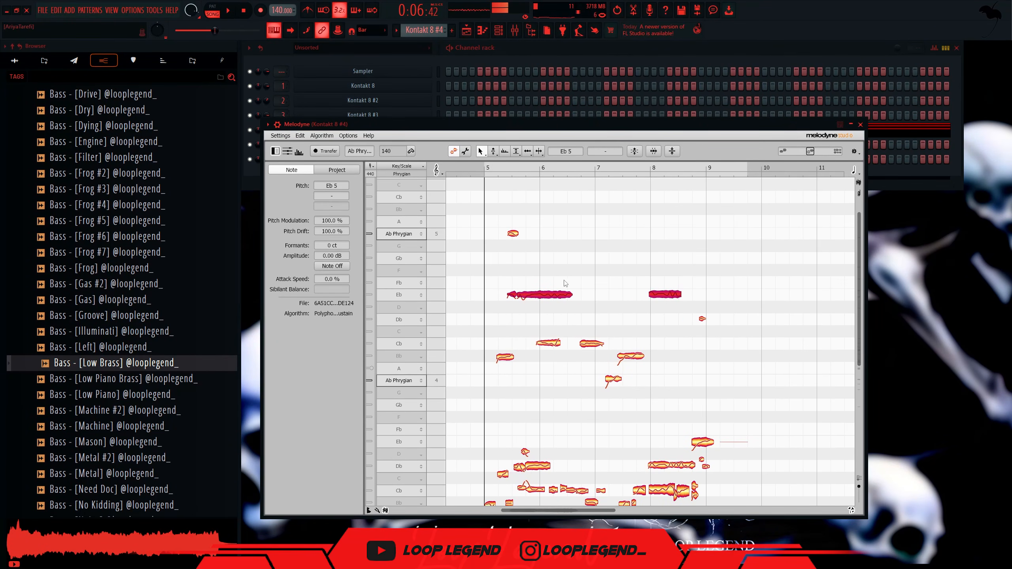
pyautogui.click(631, 358)
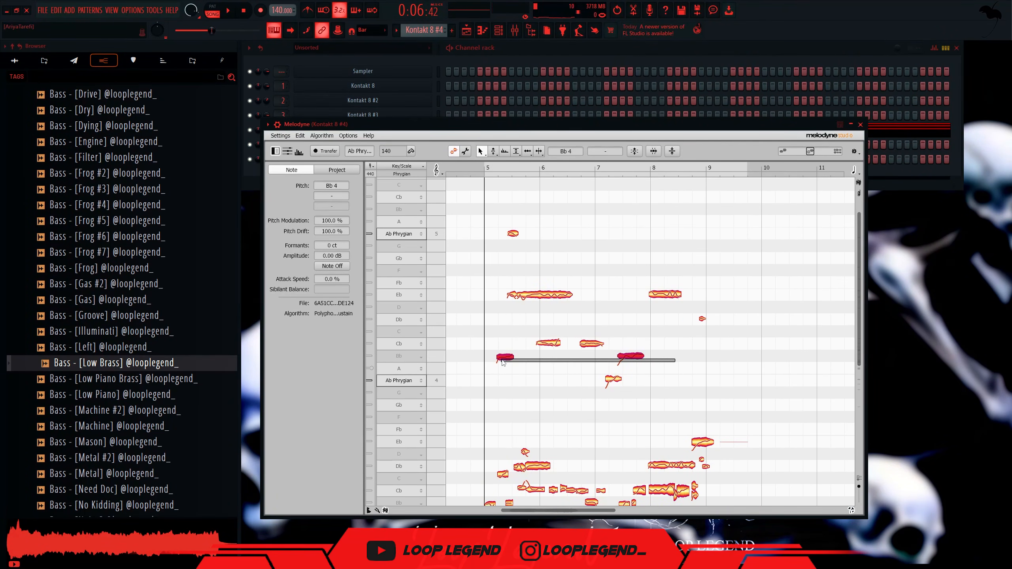
pyautogui.click(632, 349)
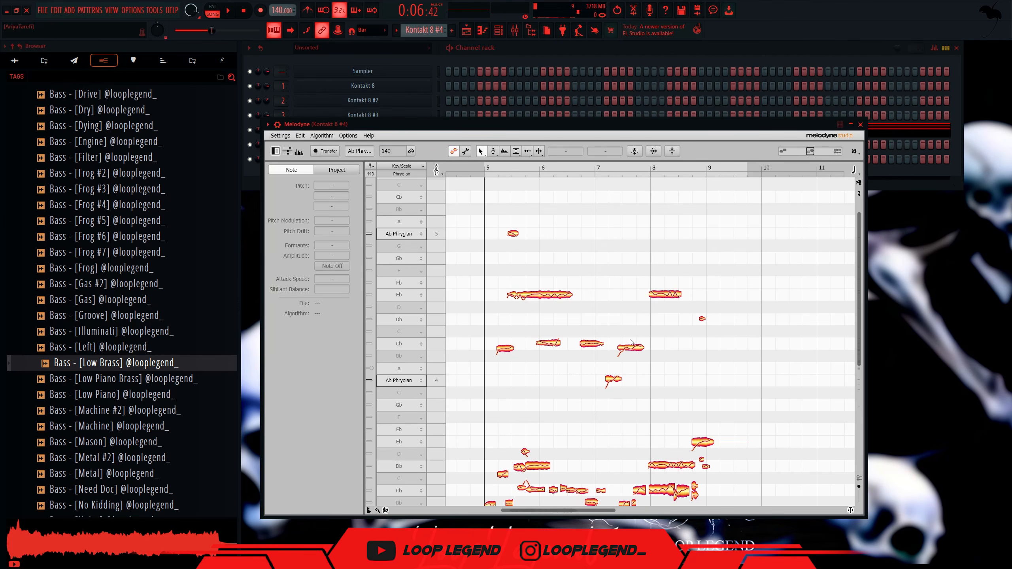
pyautogui.press('space')
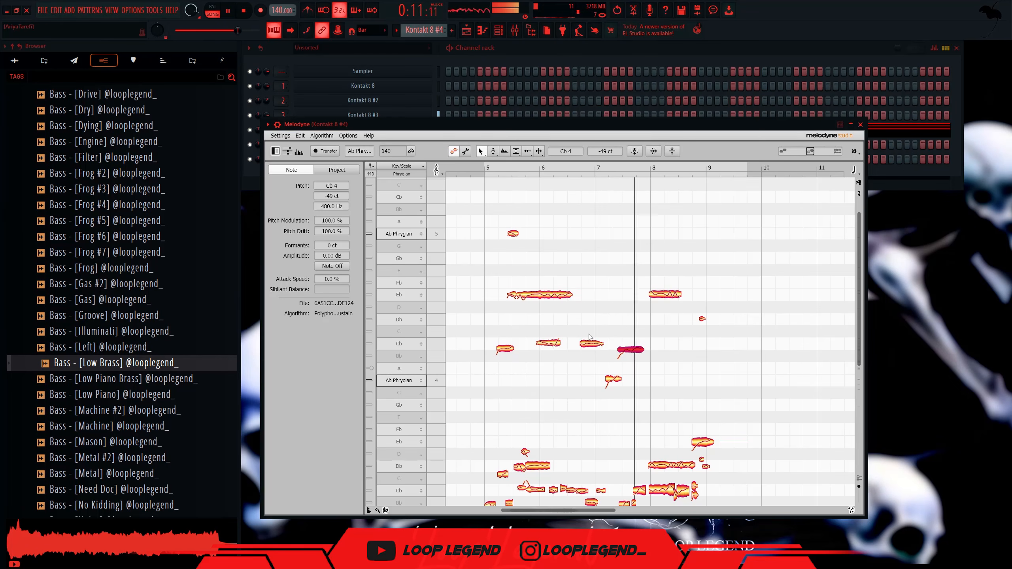
# - In Kontakt 8 #4's Melodyne, raise the notes just after bar 8 to Eb 4 and the short note after bar 5 to Db 4
pyautogui.scroll(-2, 668, 314)
pyautogui.scroll(-5, 668, 314)
pyautogui.press('space')
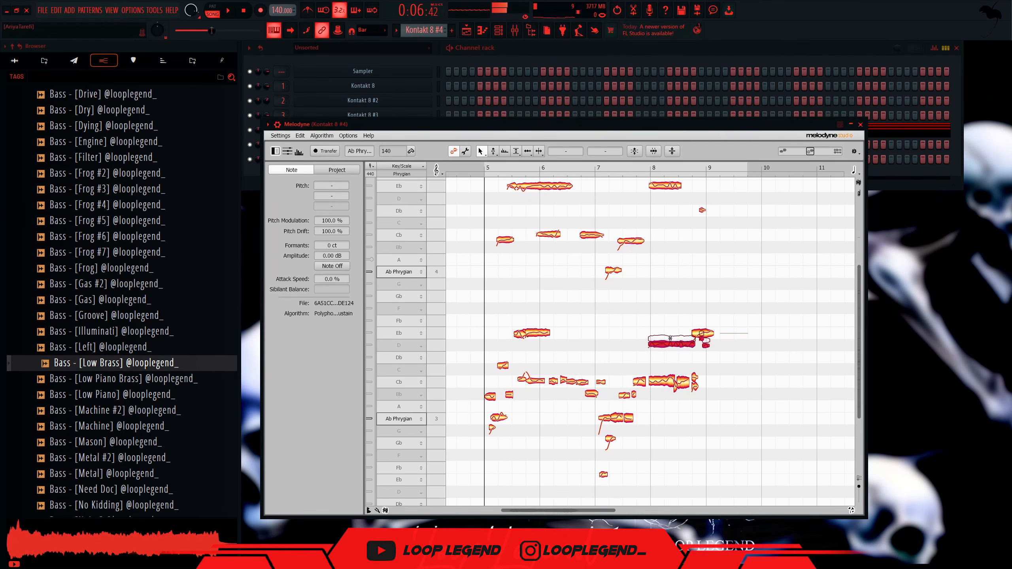
pyautogui.press('space')
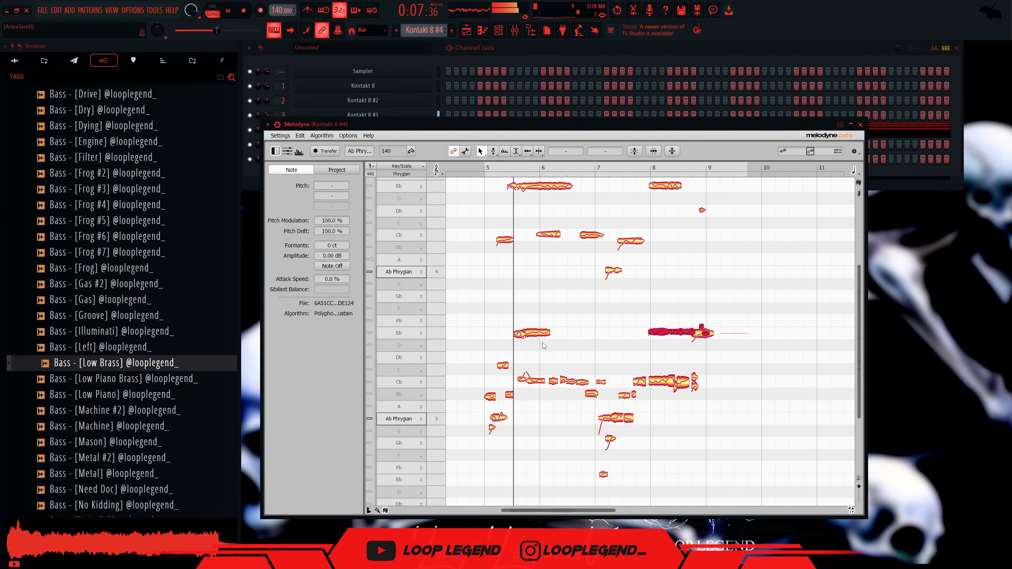
pyautogui.moveTo(504, 366); pyautogui.dragTo(506, 355)
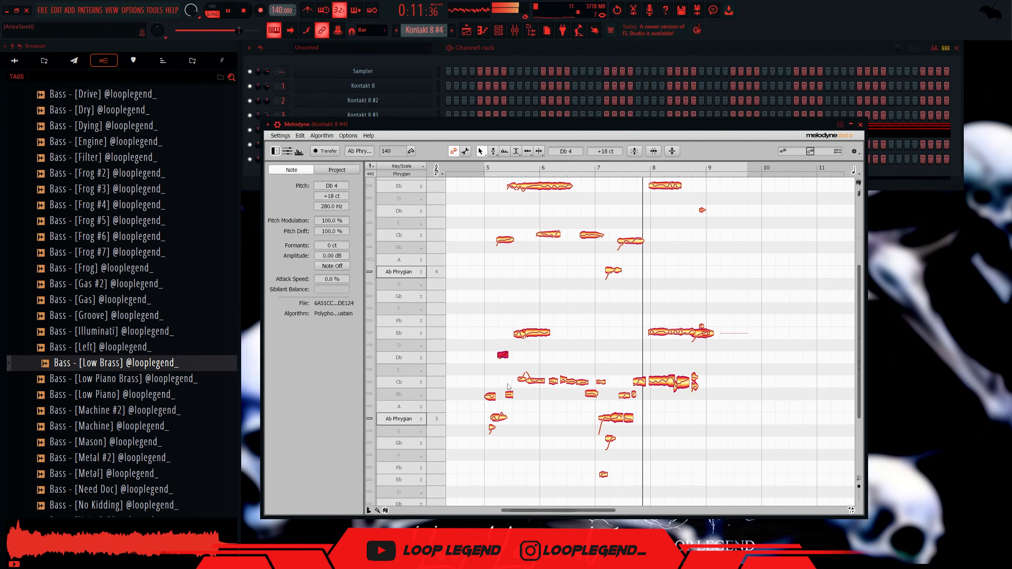
pyautogui.press('space')
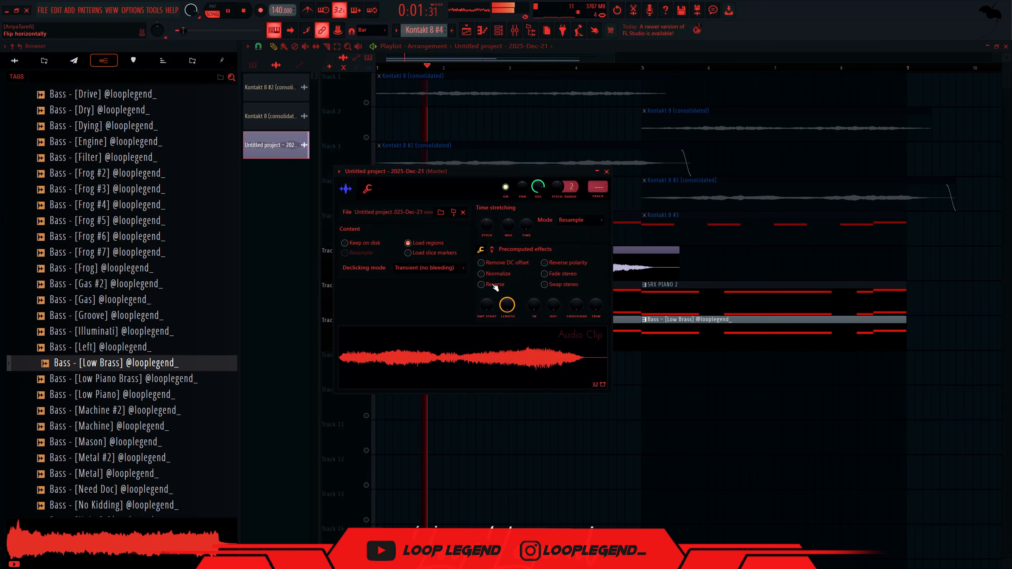
# - Reverse the Untitled project - 2025-Dec-21 audio clip
pyautogui.click(495, 285)
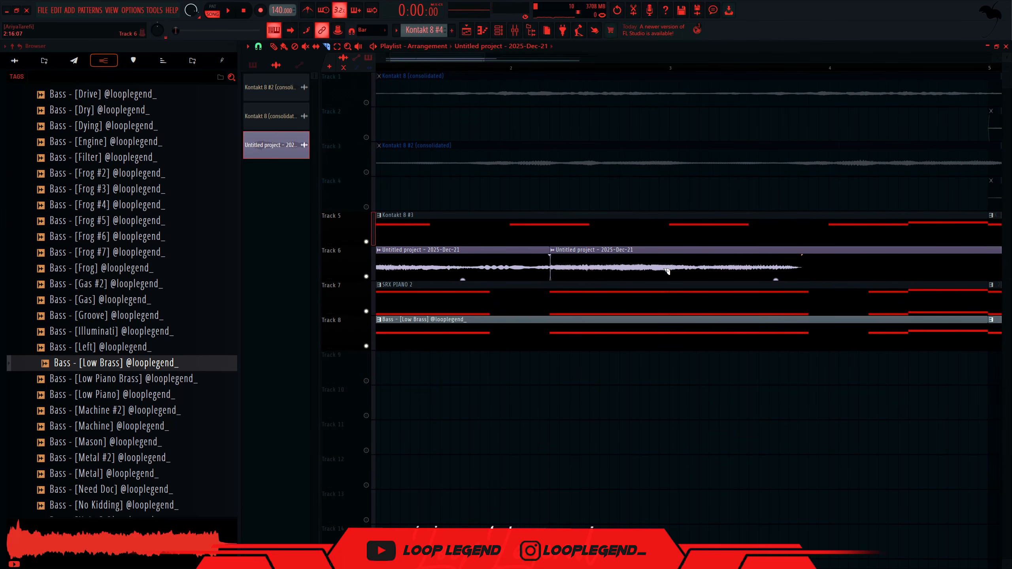
# - Move the middle slice of the Untitled project clip off Track 6 to Track 9 and slide the remaining part back to close the gap
pyautogui.press('p')
pyautogui.moveTo(642, 268); pyautogui.dragTo(811, 407)
pyautogui.press('space')
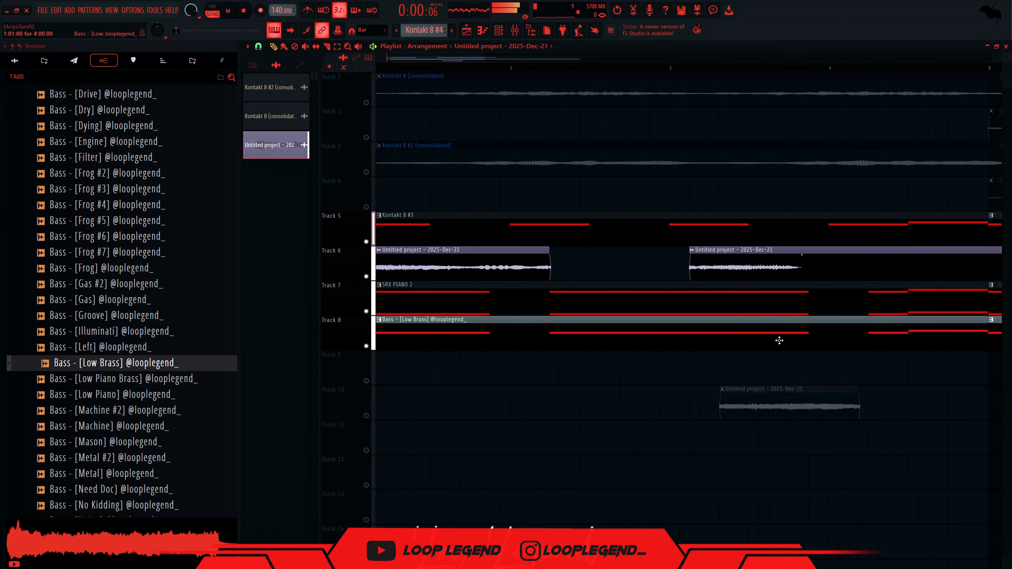
pyautogui.moveTo(745, 275); pyautogui.dragTo(605, 277)
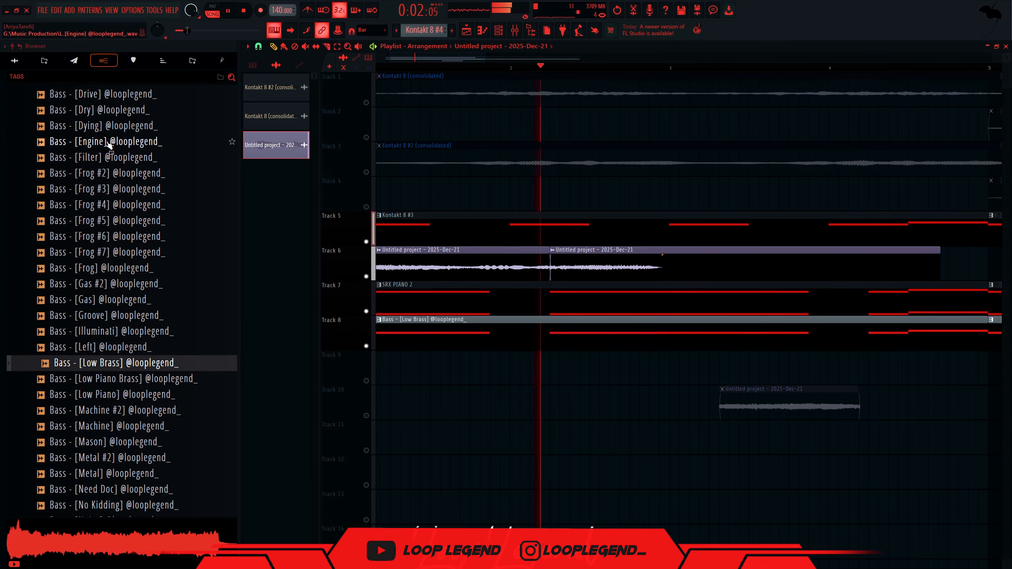
pyautogui.scroll(3, 116, 141)
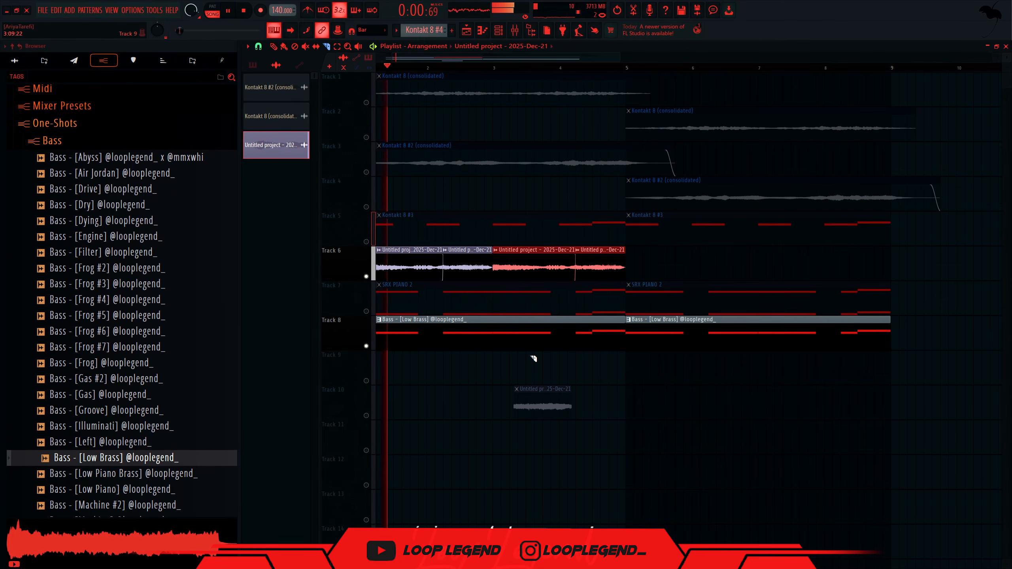
pyautogui.moveTo(541, 398); pyautogui.dragTo(594, 365)
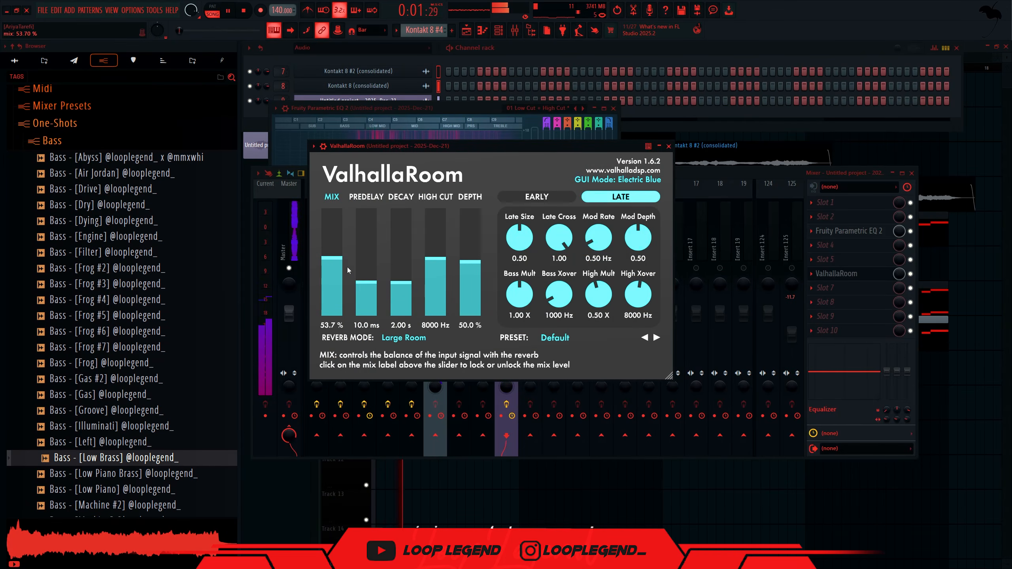
# - Close ValhallaRoom on the Untitled project mixer track and play the arrangement with Transient Master added to its effects
pyautogui.press('Escape')
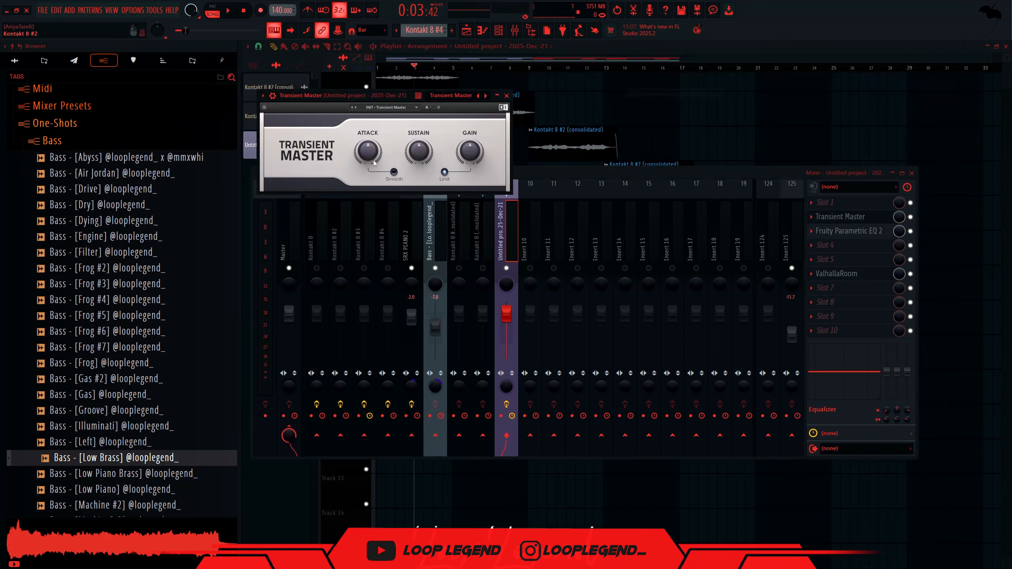
pyautogui.press('space')
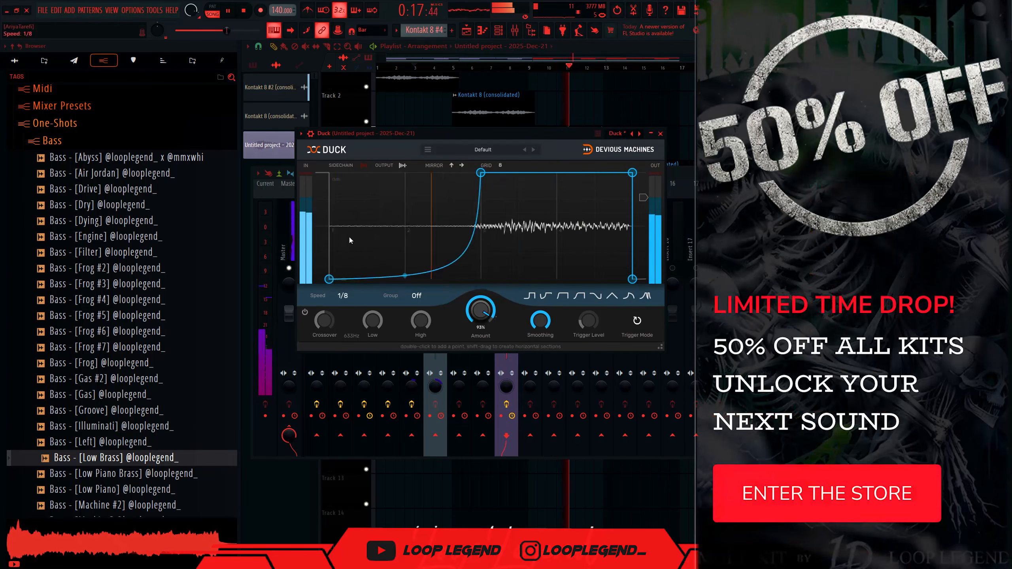
# - Set the Duck effect's speed to 1/4 and reshape its volume curve by moving the middle and end points
pyautogui.click(353, 216)
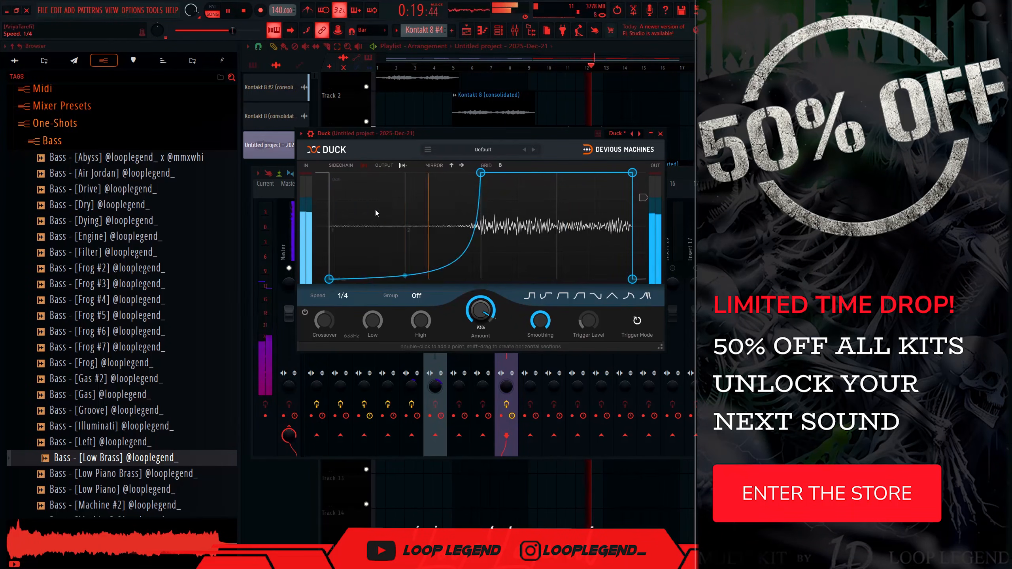
pyautogui.moveTo(480, 173); pyautogui.dragTo(199, 117)
pyautogui.moveTo(635, 171); pyautogui.dragTo(633, 279)
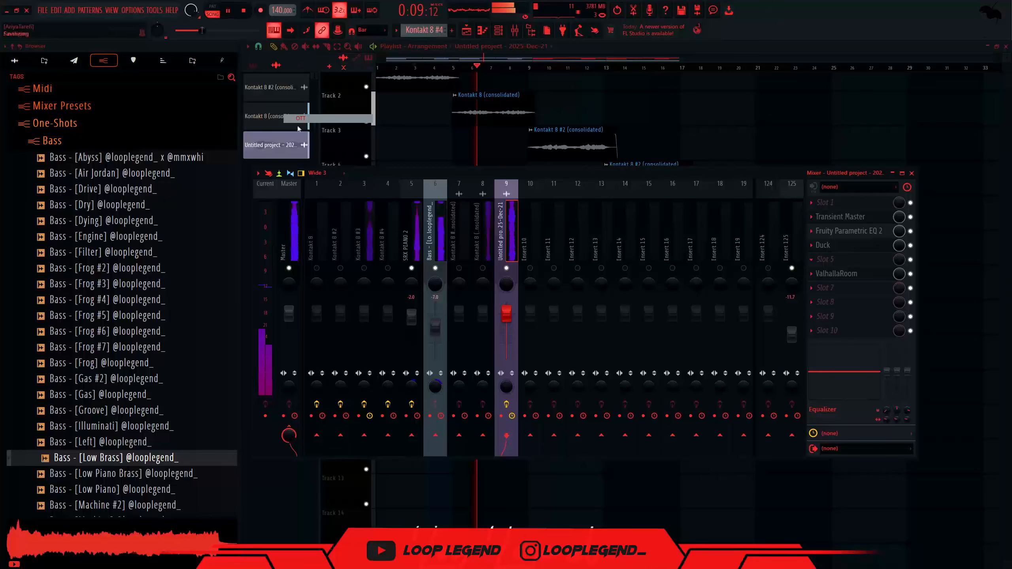
# - Add OTT to slot 5 of the Untitled project mixer track and adjust it
pyautogui.click(821, 259)
pyautogui.moveTo(314, 194); pyautogui.dragTo(314, 238)
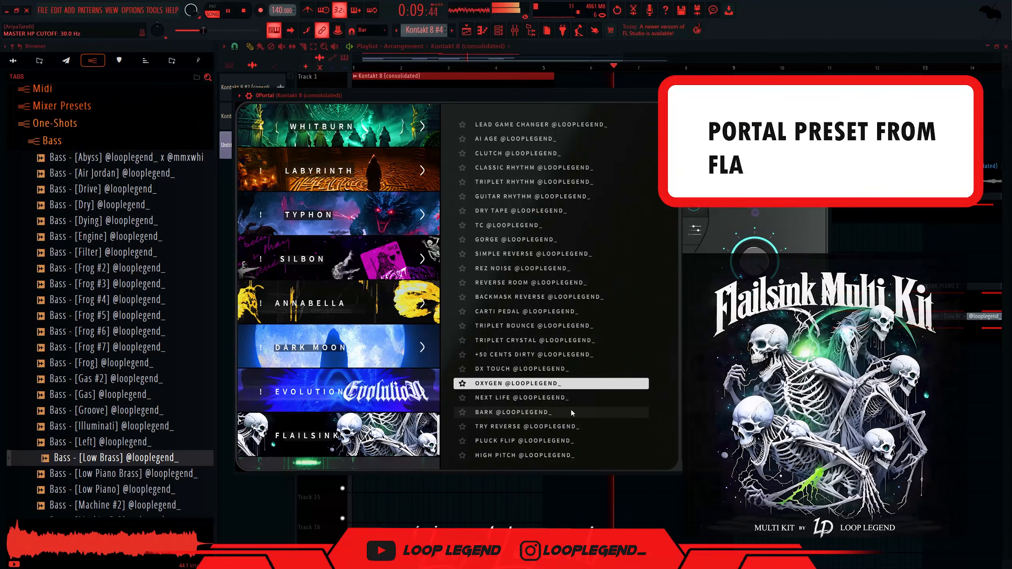
# - Audition the BARK and DX TOUCH presets from the Flailsink bank in Portal on Kontakt 8 (consolidated)
pyautogui.click(571, 410)
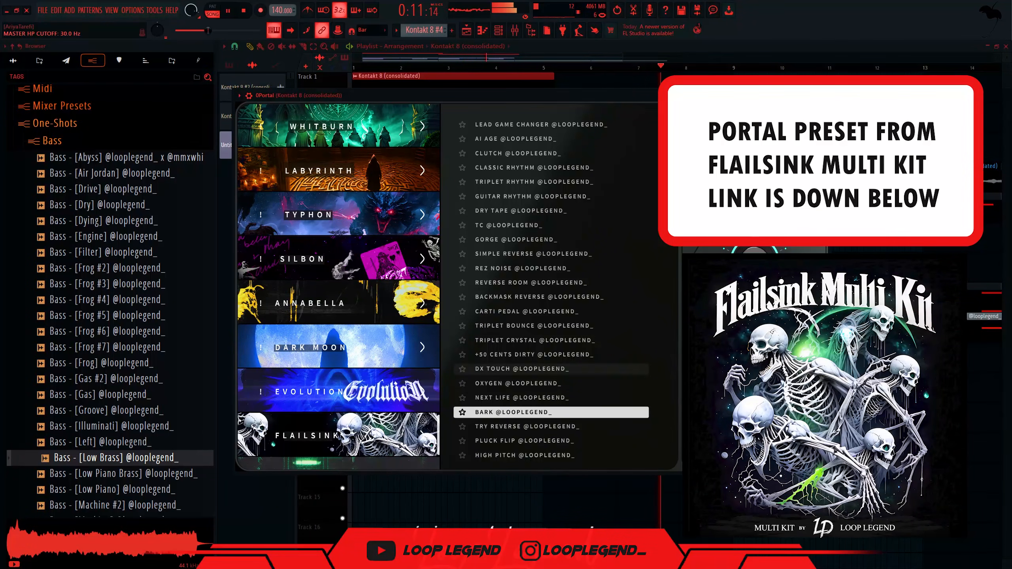
pyautogui.click(549, 369)
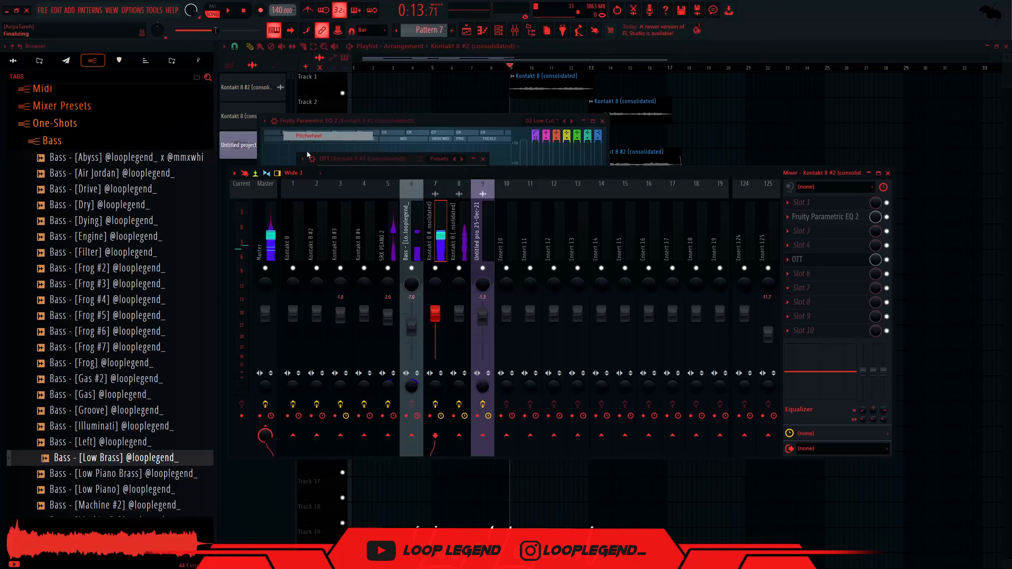
# - Configure Pitchwheel on Kontakt 8 #2 (consolidated) with range 24 and maximum pitch, set its slot mix to 37%, and play back
pyautogui.click(249, 111)
pyautogui.click(259, 220)
pyautogui.moveTo(323, 152); pyautogui.dragTo(407, 3)
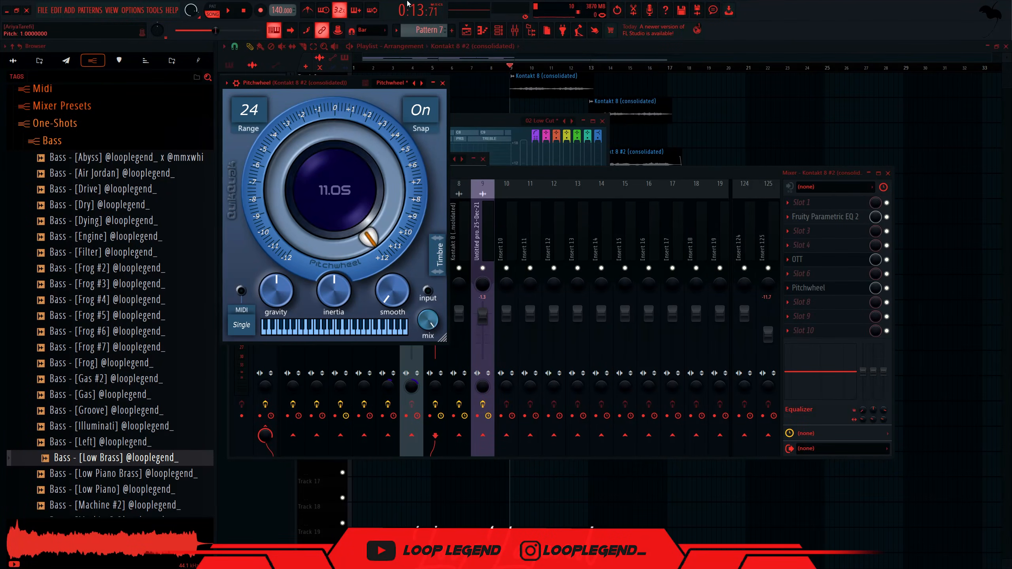
pyautogui.click(442, 83)
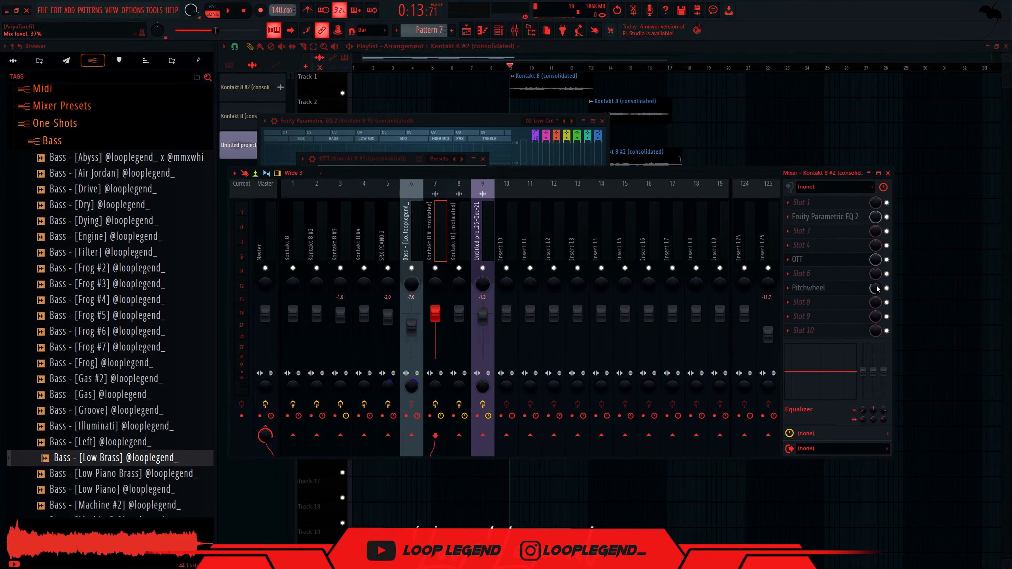
pyautogui.press('space')
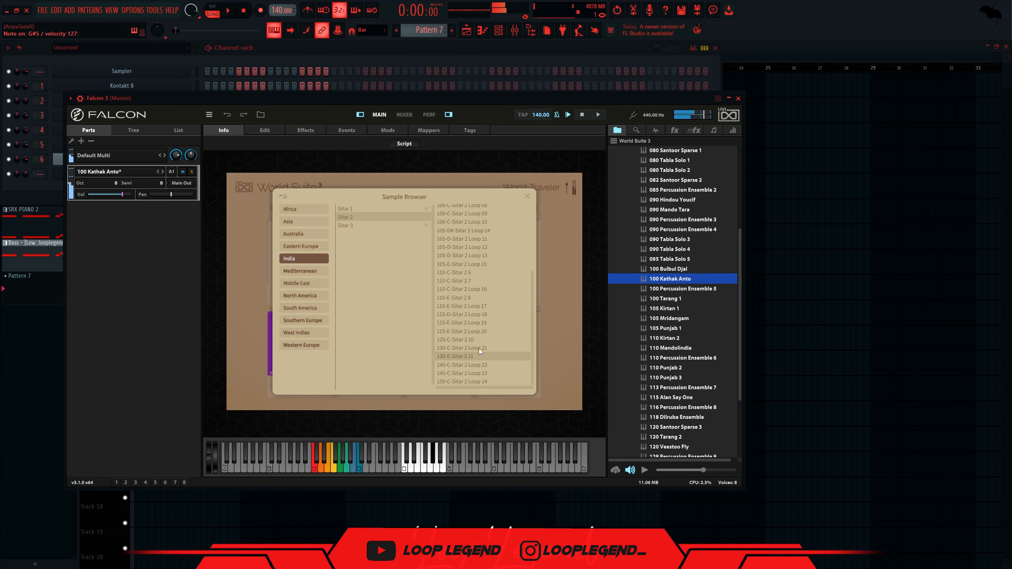
# - Select 130-C-Sitar 2 Loop 21 and 140-C-Sitar 2 Loop 22 from the India samples in Falcon's sample browser
pyautogui.click(479, 348)
pyautogui.click(465, 367)
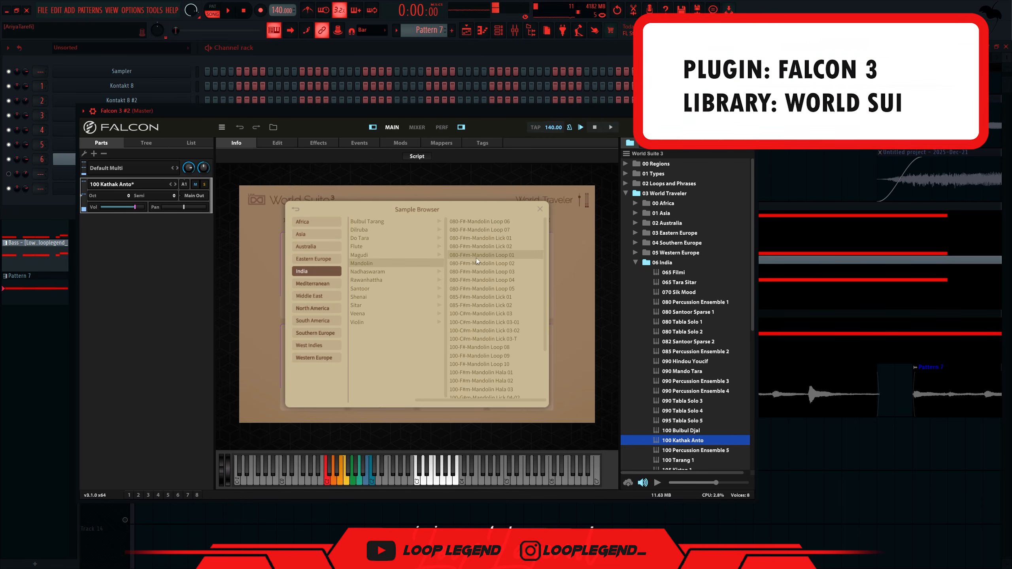
# - Play the arrangement against the Indian Mandolin Loop 01 in Falcon 3 #2 and close the sample browser
pyautogui.press('space')
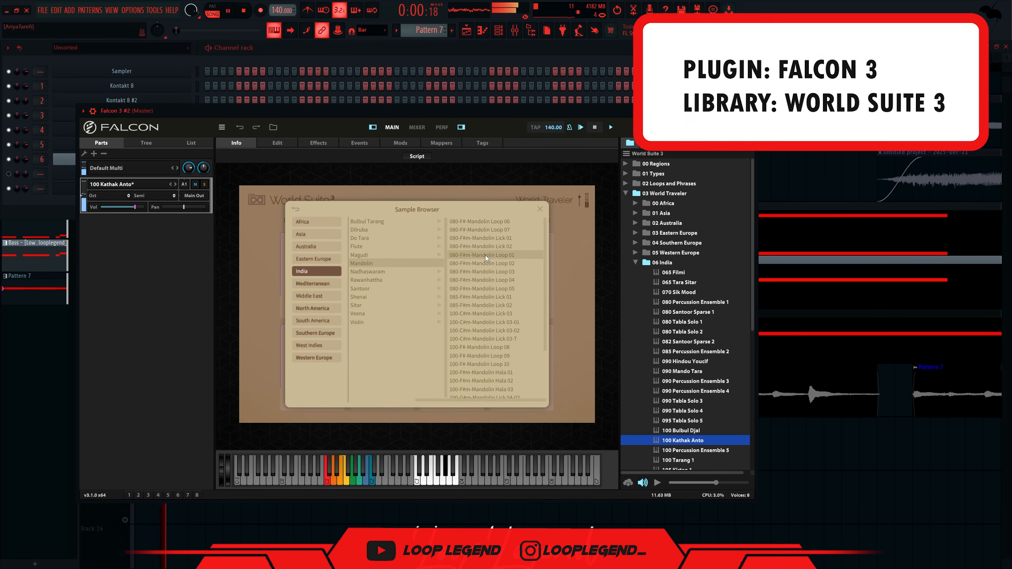
pyautogui.click(540, 208)
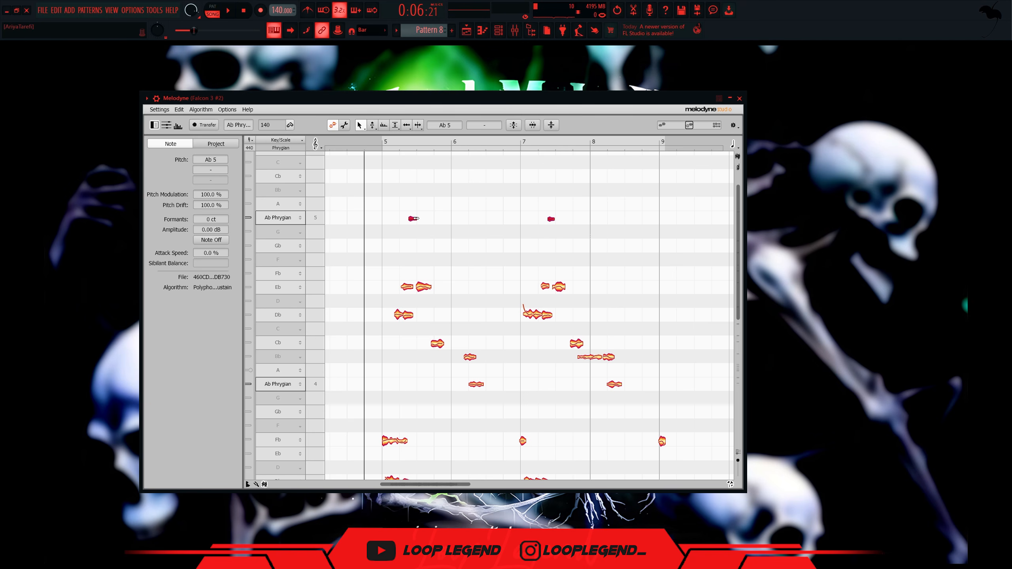
# - In Falcon 3 #2's Melodyne, raise the Bb 4 notes to Cb 4 and the Bb 3 notes to Cb 3
pyautogui.scroll(-1, 541, 268)
pyautogui.moveTo(631, 336); pyautogui.dragTo(480, 335)
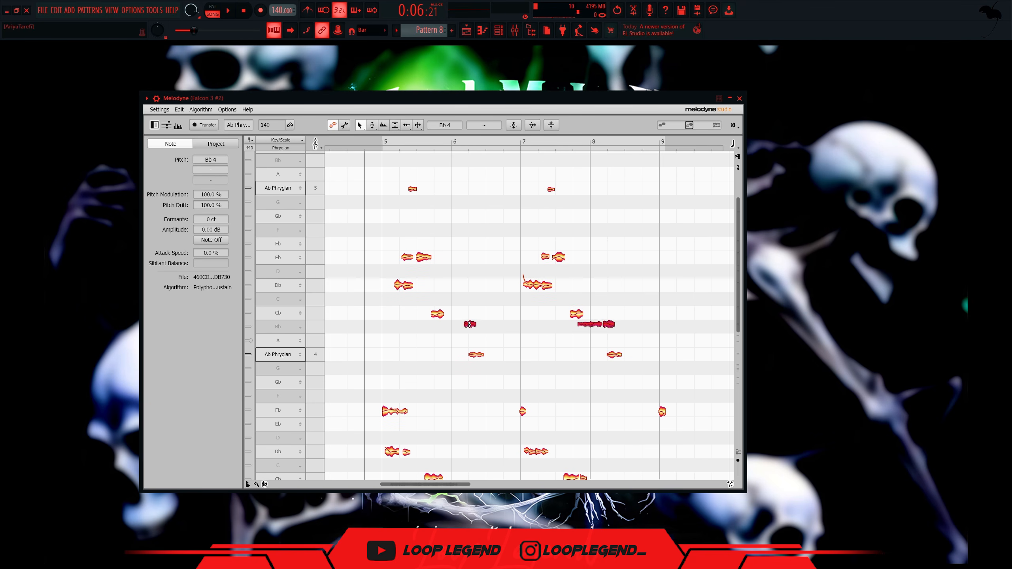
pyautogui.scroll(-6, 469, 320)
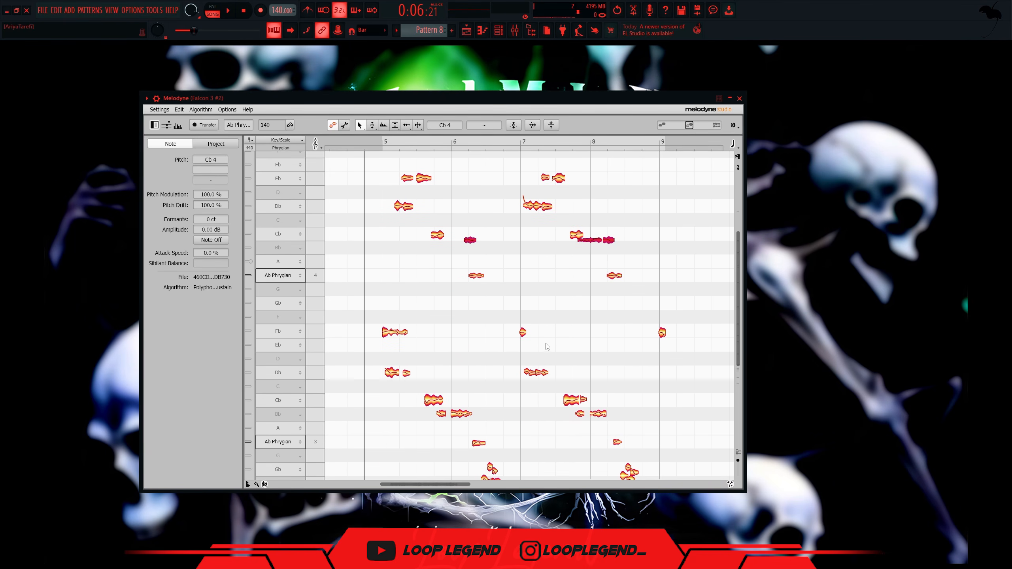
pyautogui.moveTo(429, 350); pyautogui.dragTo(603, 349)
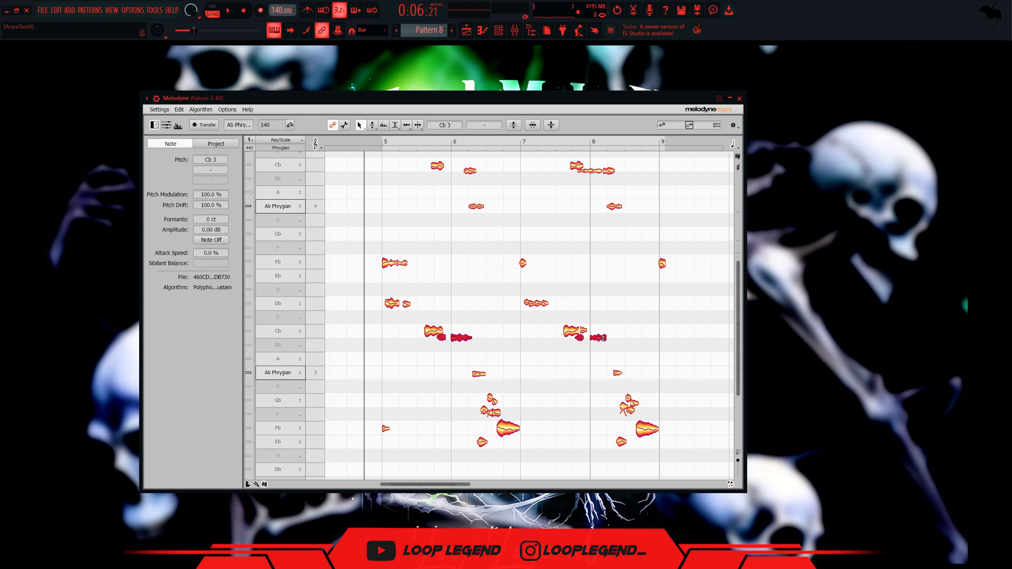
pyautogui.scroll(-3, 603, 338)
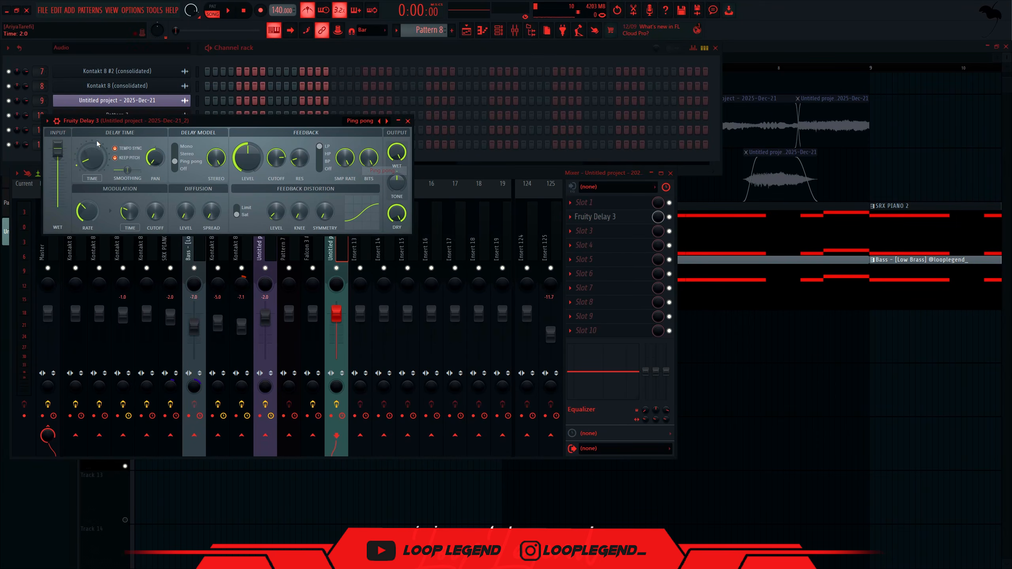
# - Set the Abbey Road Saturator mix to 28.6 on the Untitled project - 2025-Dec-21_2 track and adjust its saturator gain during playback
pyautogui.press('space')
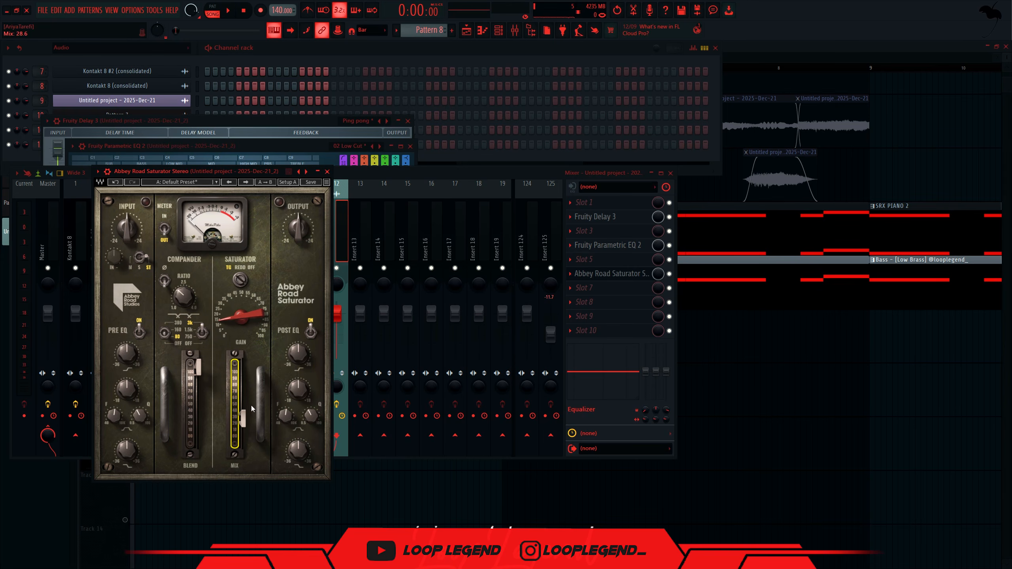
pyautogui.press('space')
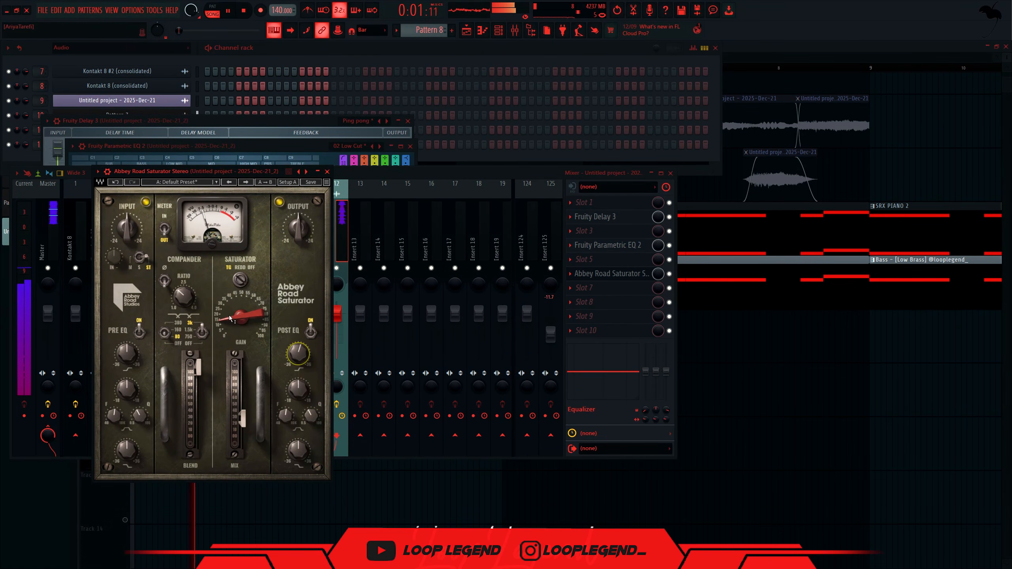
pyautogui.moveTo(234, 326); pyautogui.dragTo(230, 346)
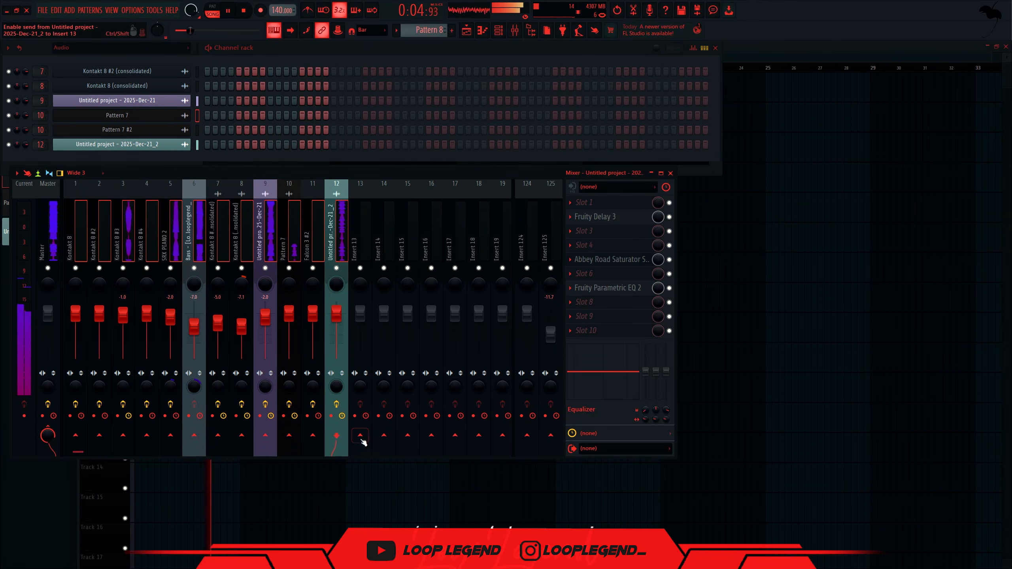
# - Route mixer tracks 1 to 12 to Insert 13 only and open the browser with the 2025 Drum Kit folders
pyautogui.rightClick(360, 436)
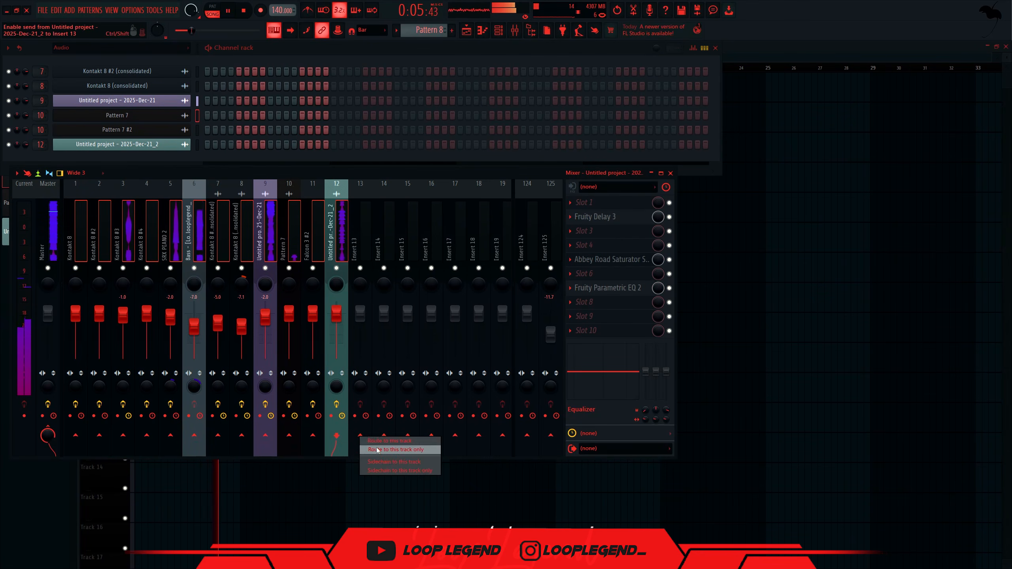
pyautogui.click(378, 450)
pyautogui.click(530, 30)
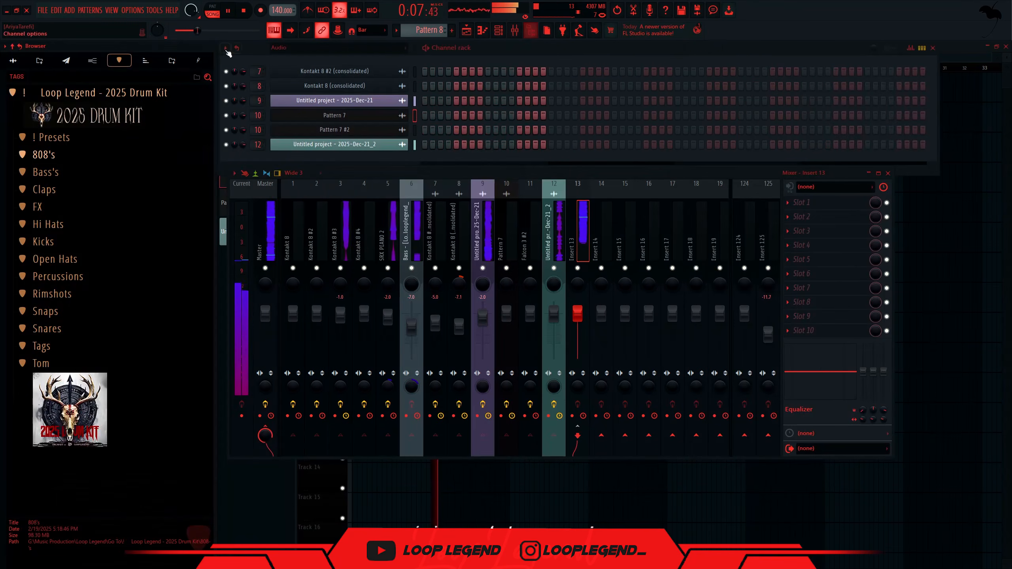
pyautogui.click(145, 60)
pyautogui.moveTo(91, 346); pyautogui.dragTo(413, 73)
pyautogui.moveTo(540, 249); pyautogui.dragTo(578, 239)
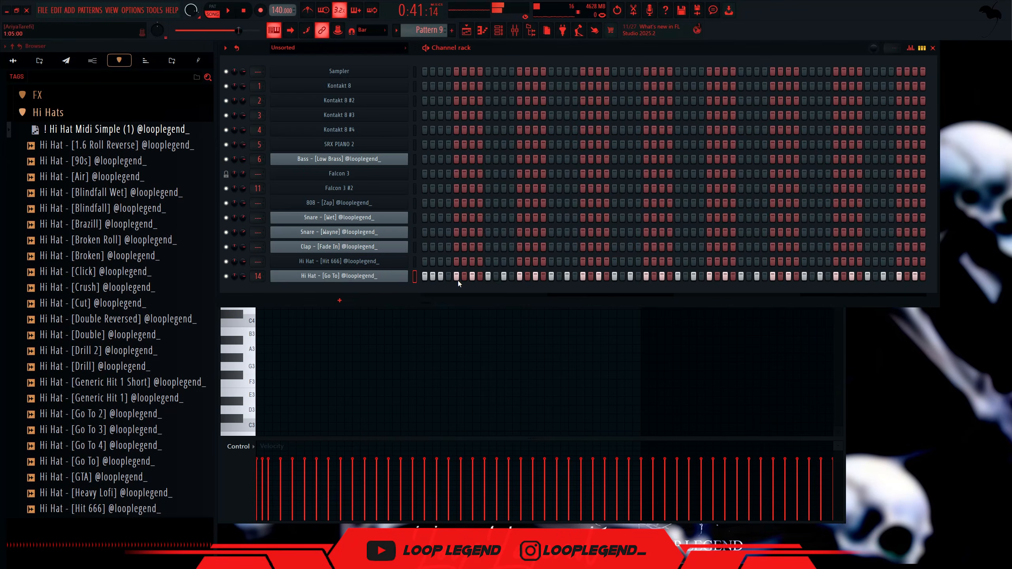
# - Thin out the Hi Hat - [Go To] steps in bars 1 and 2 during playback to leave gaps in the rhythm
pyautogui.press('space')
pyautogui.click(472, 276)
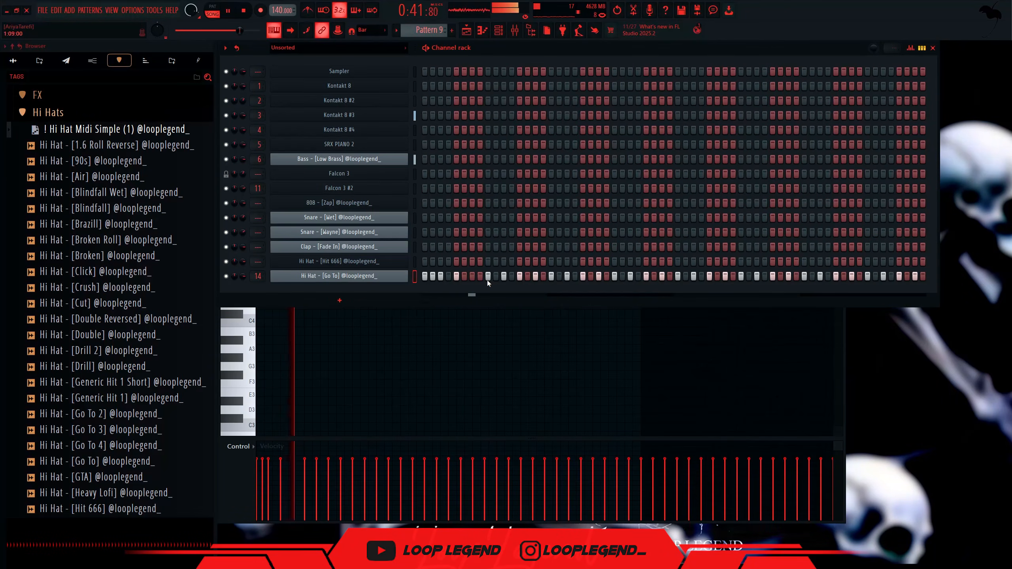
pyautogui.click(520, 276)
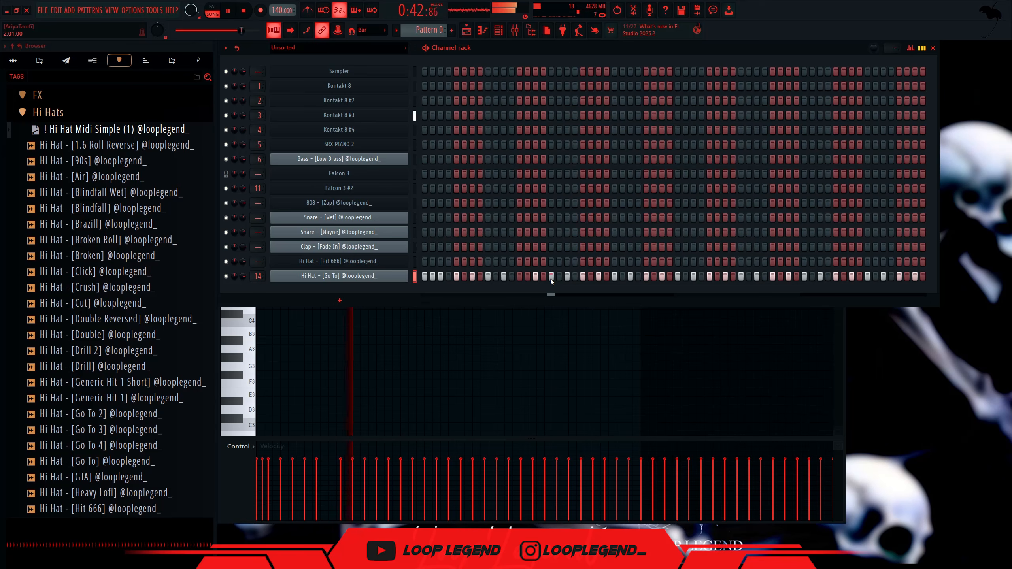
pyautogui.click(520, 277)
pyautogui.rightClick(506, 279)
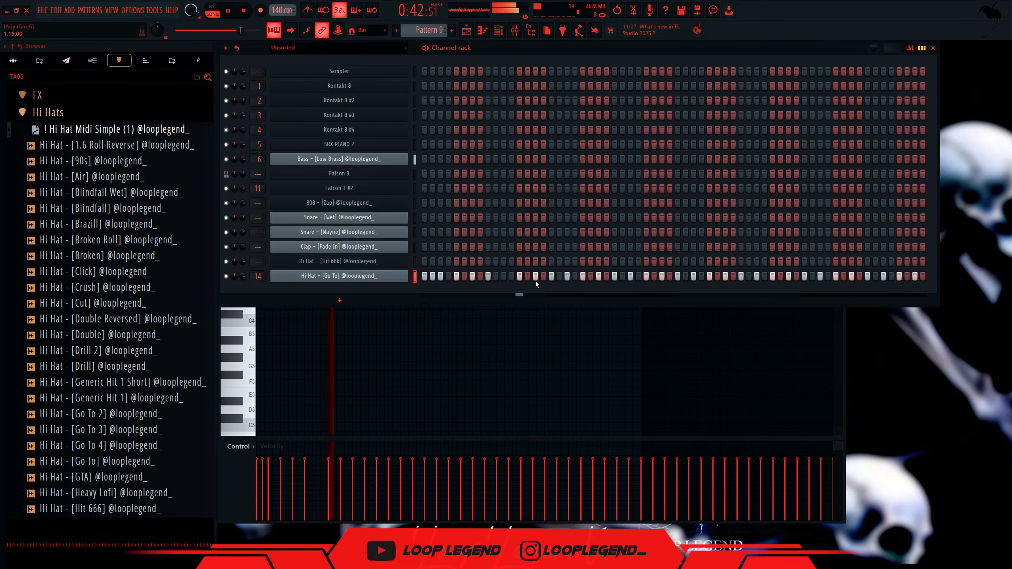
pyautogui.hotkey('ctrl', 'z')
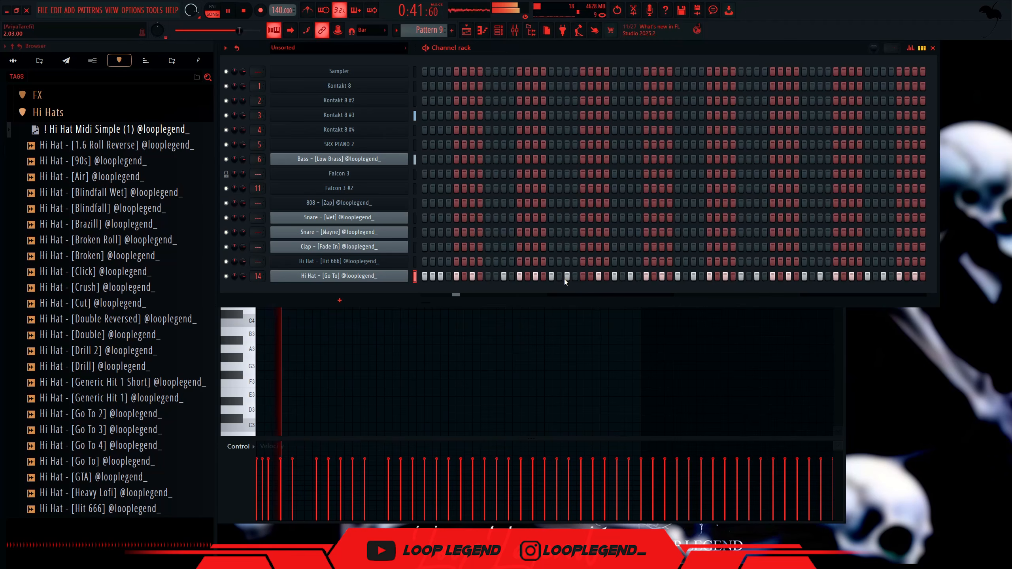
pyautogui.click(616, 277)
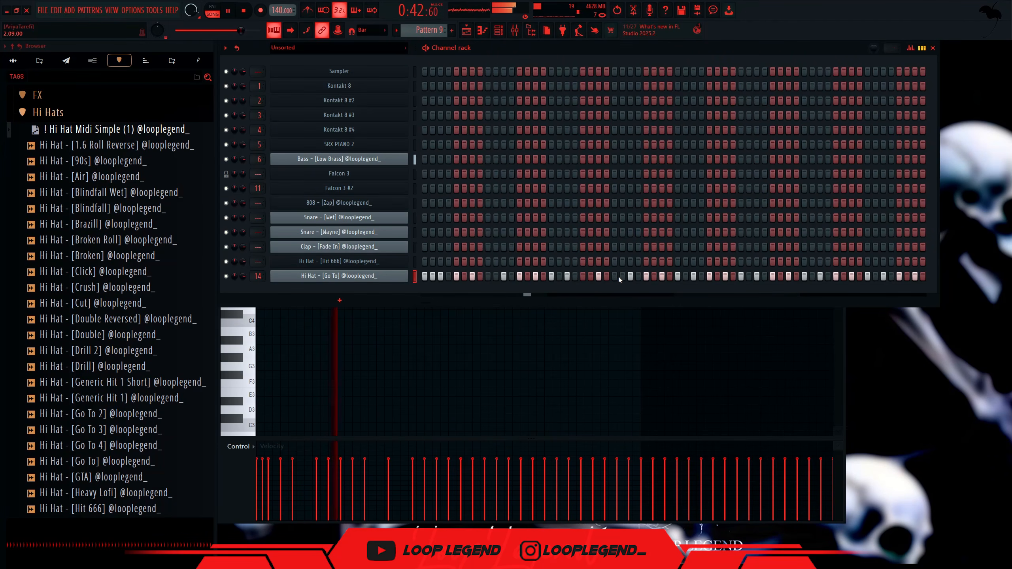
pyautogui.click(647, 276)
# - Add a four-note 1/6-beat roll on A#4 in bar 1 of the hi-hat's piano roll
pyautogui.press('F7')
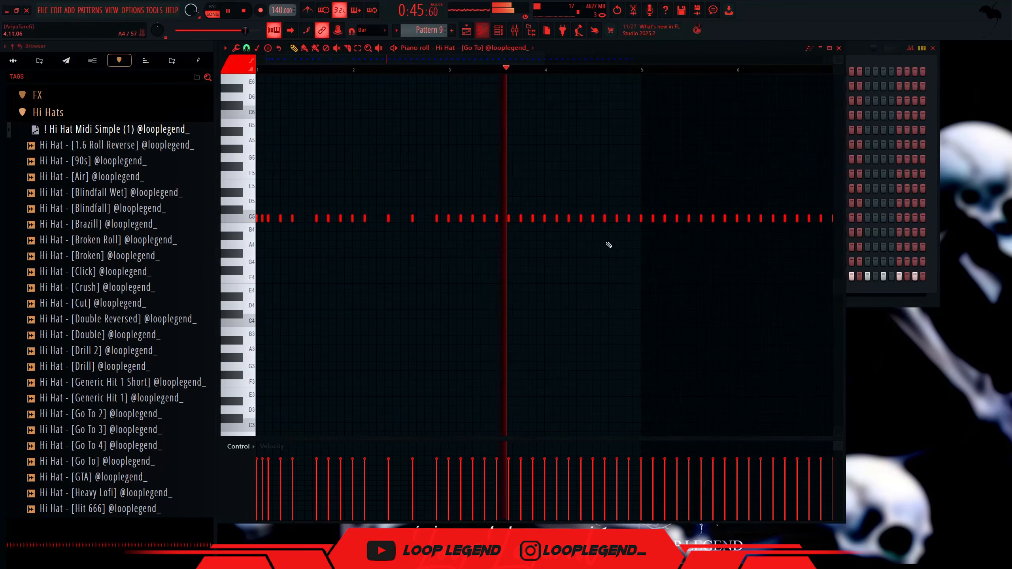
pyautogui.scroll(-3, 562, 229)
pyautogui.moveTo(696, 193); pyautogui.dragTo(350, 276)
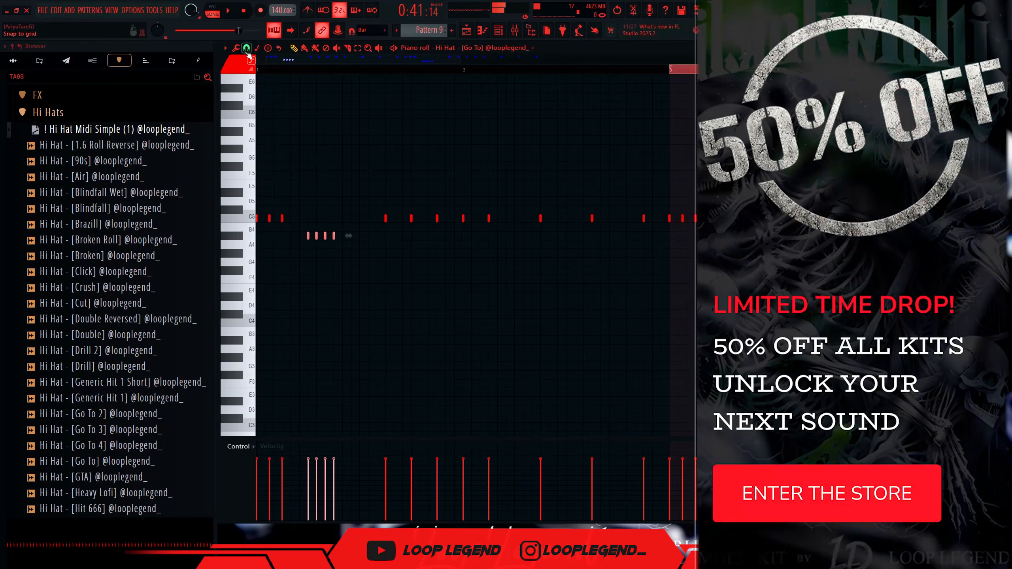
# - Set the piano roll snap to 1/2 step and paint a four-note hi-hat roll on B4 in bar 2
pyautogui.click(247, 48)
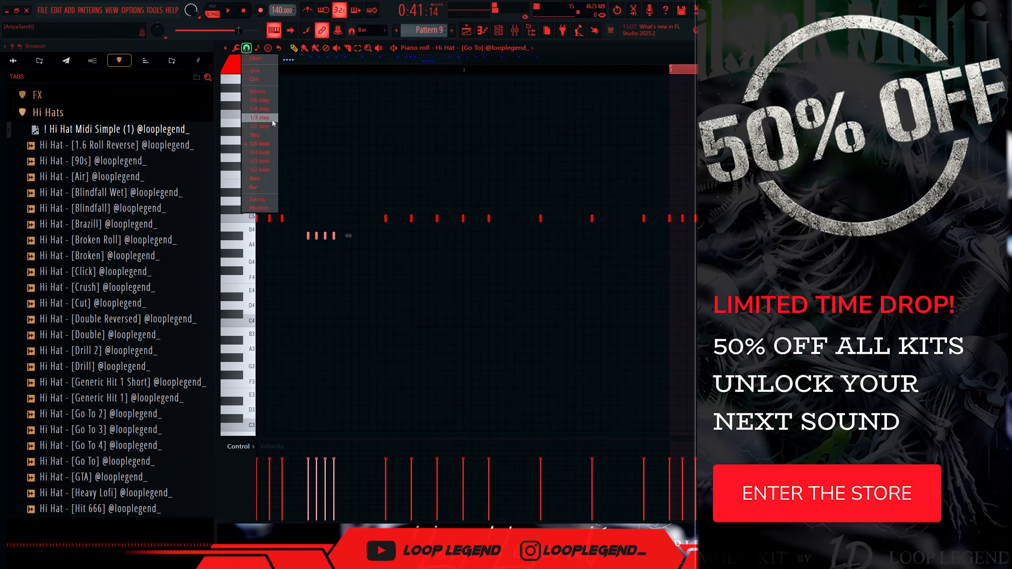
pyautogui.click(259, 126)
pyautogui.press('space')
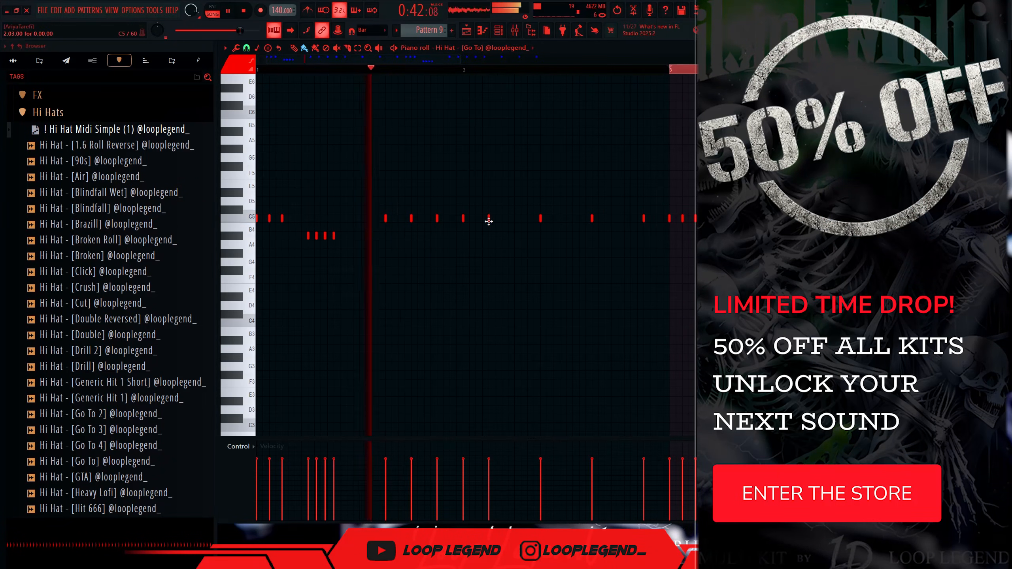
pyautogui.moveTo(490, 227); pyautogui.dragTo(510, 227)
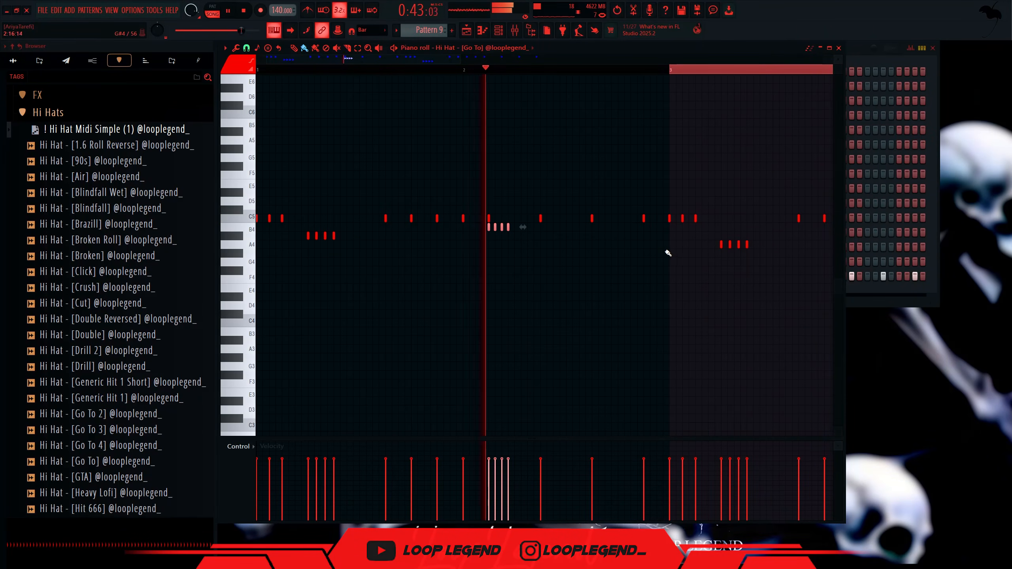
pyautogui.moveTo(638, 253); pyautogui.dragTo(664, 253)
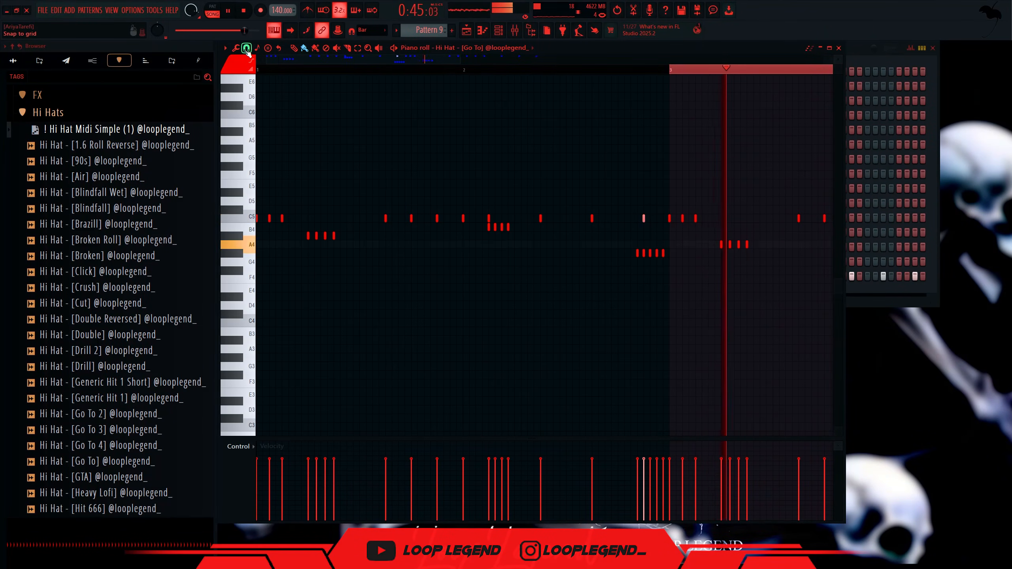
pyautogui.press('space')
pyautogui.press('space')
pyautogui.scroll(5, 622, 239)
pyautogui.moveTo(762, 243); pyautogui.dragTo(668, 257)
pyautogui.press('Delete')
# - Paint a six-note 1/3-step hi-hat roll on F#4 at the end of bar 2 and delete the C5 note at its start
pyautogui.moveTo(754, 275); pyautogui.dragTo(701, 274)
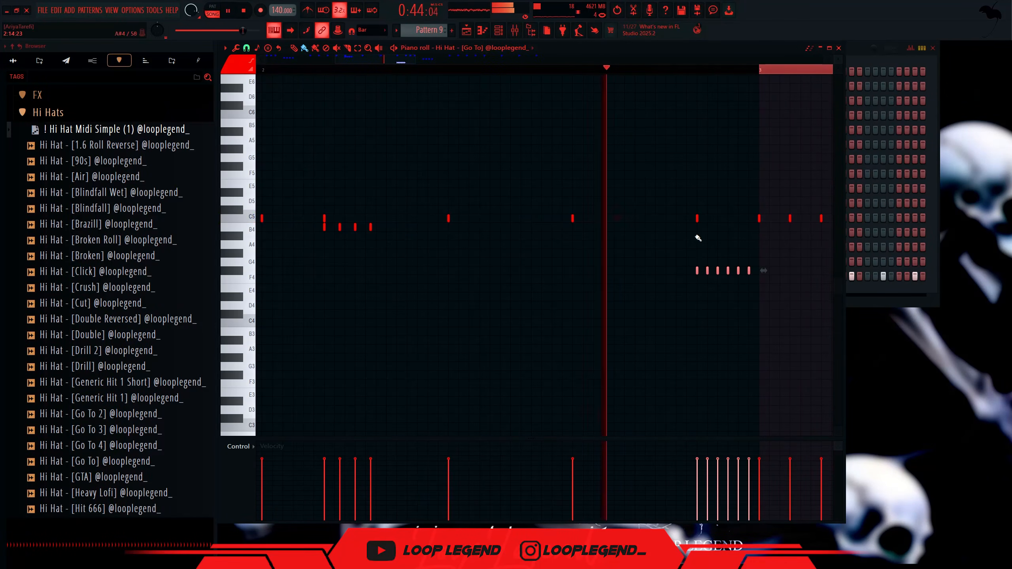
pyautogui.rightClick(699, 219)
pyautogui.scroll(-4, 685, 226)
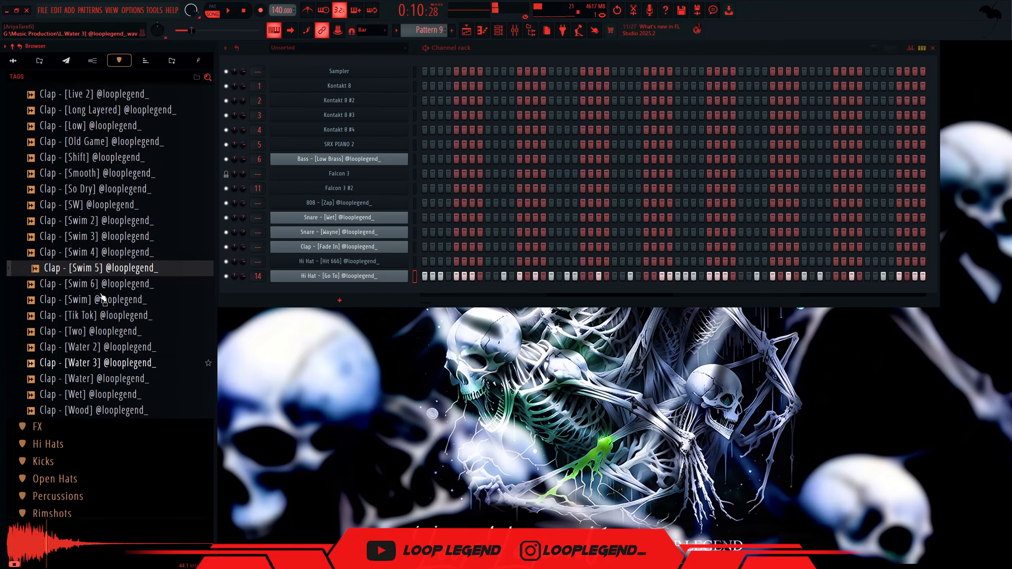
# - Audition the Swim claps in the drum kit and add Clap - [Swim 3] as a new channel
pyautogui.press('Up')
pyautogui.press('Up')
pyautogui.press('Up')
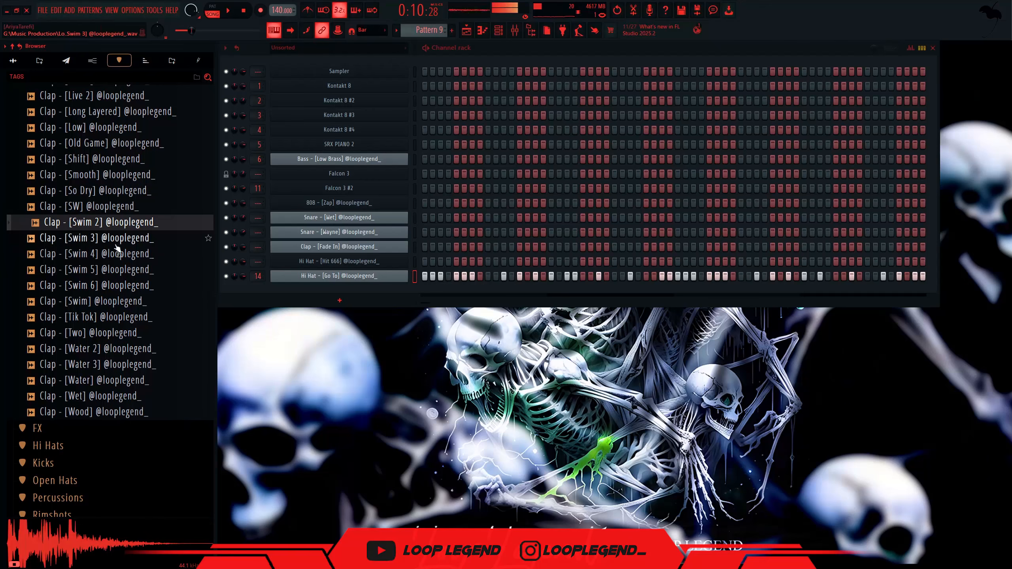
pyautogui.moveTo(115, 244); pyautogui.dragTo(261, 297)
# - Load the ! Clap Midi 8 Bar pattern onto the Clap - [Swim 3] channel
pyautogui.scroll(8, 107, 209)
pyautogui.press('space')
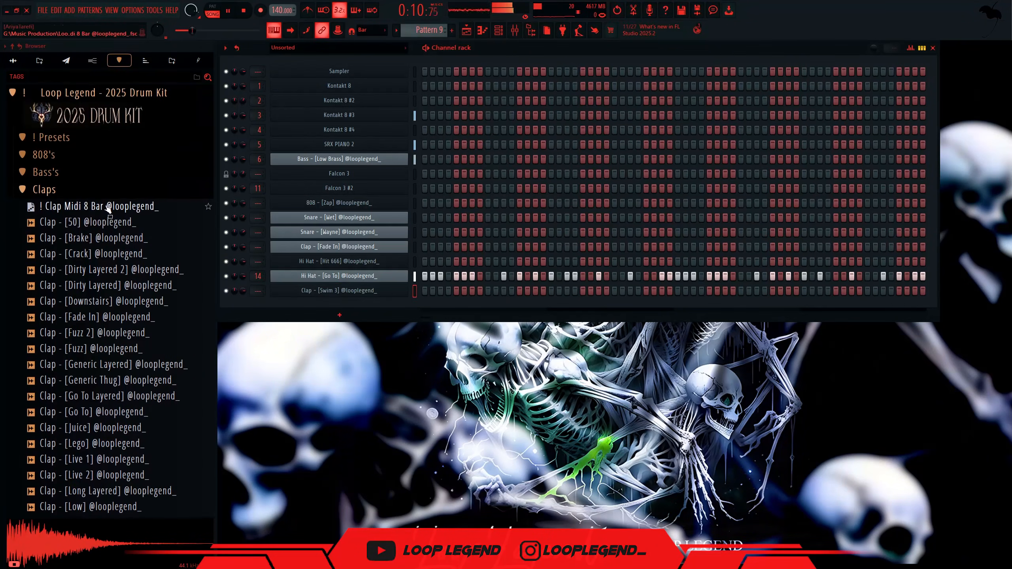
pyautogui.moveTo(108, 207); pyautogui.dragTo(289, 287)
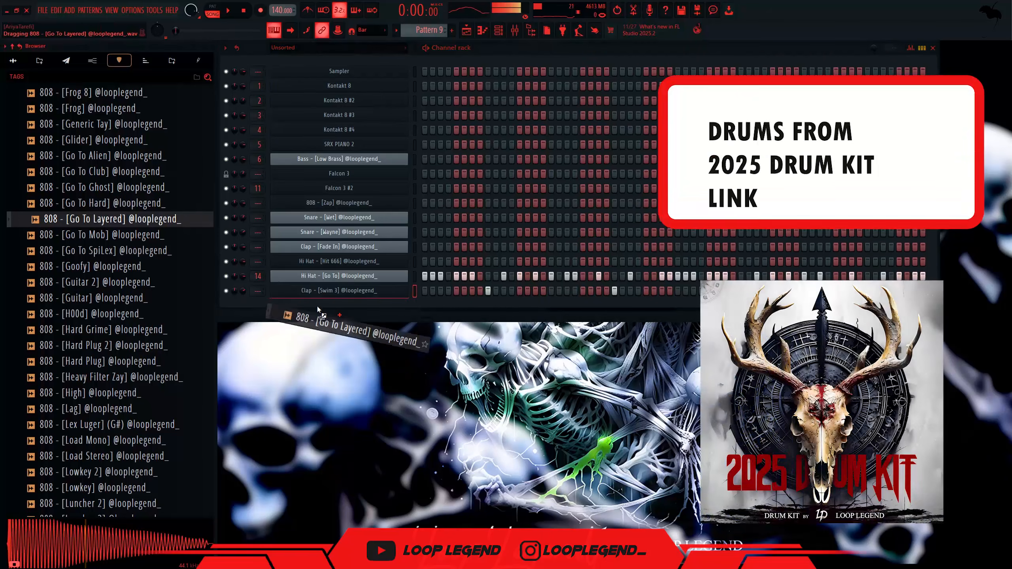
# - Add 808 - [Go To Layered] as a new channel, open its piano roll and start playback
pyautogui.rightClick(318, 304)
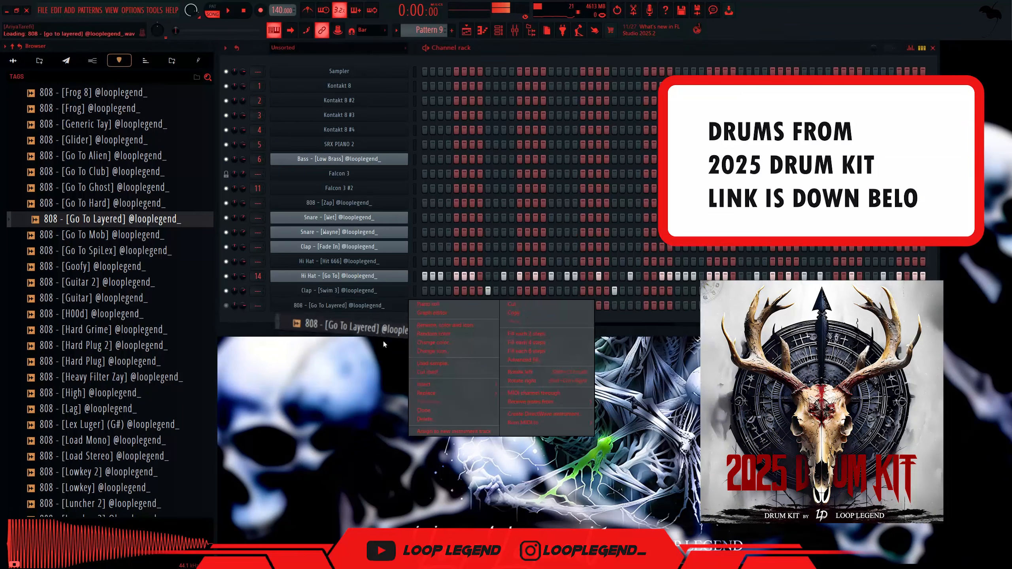
pyautogui.click(428, 304)
pyautogui.press('space')
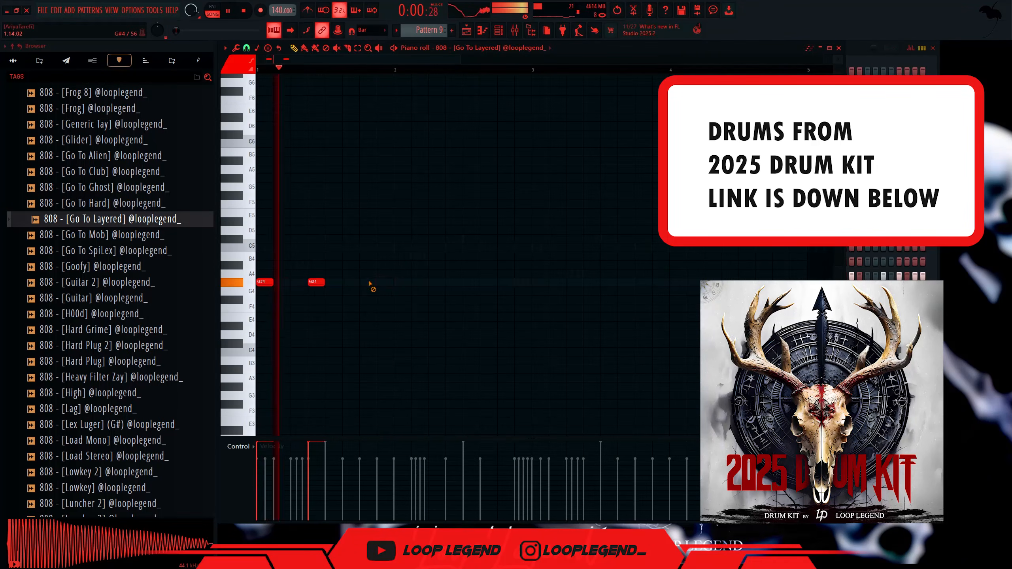
# - Place 808 notes on G#4 at the start of bar 2 and one beat after it
pyautogui.click(398, 285)
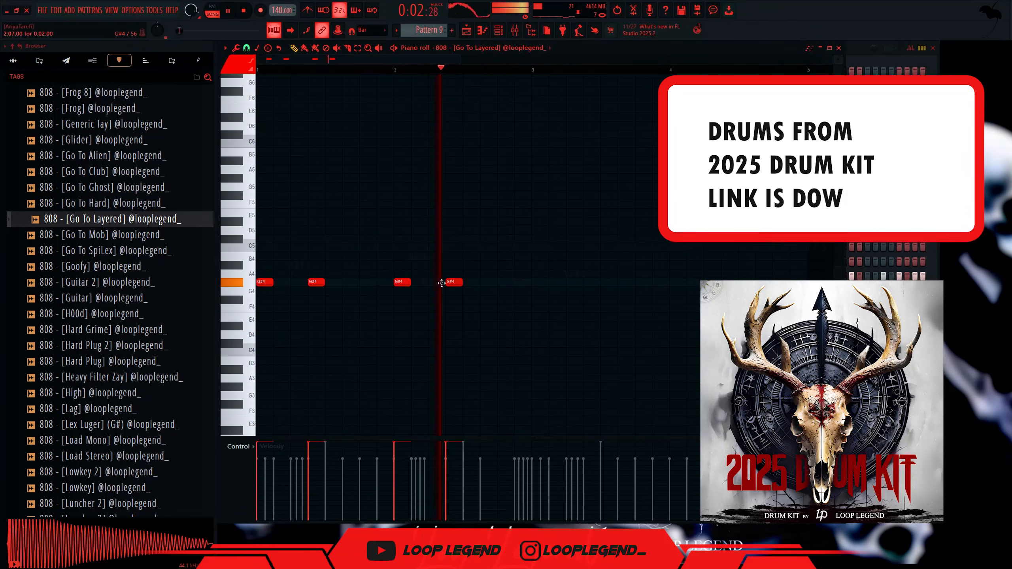
pyautogui.click(448, 283)
pyautogui.click(361, 283)
pyautogui.rightClick(365, 284)
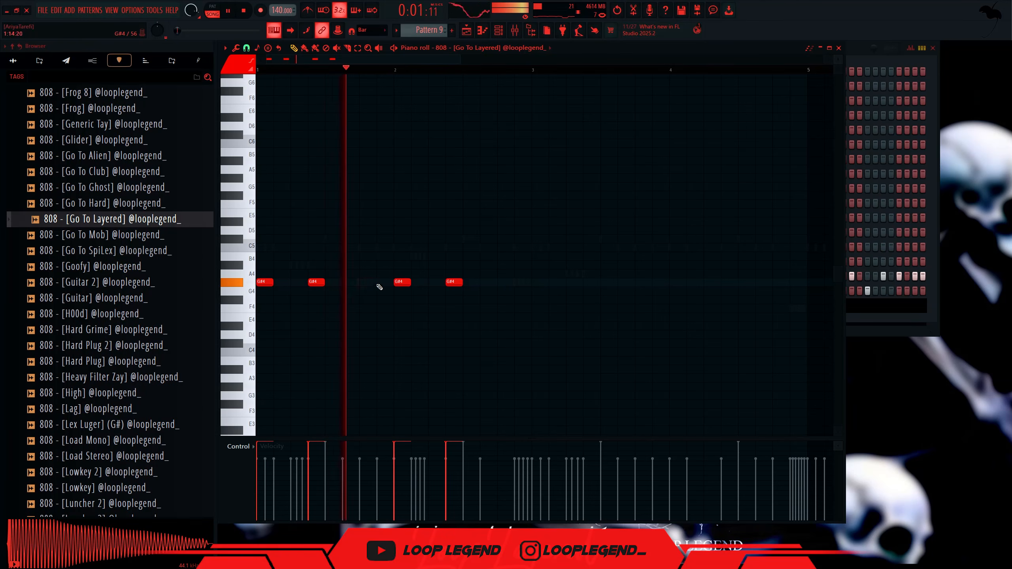
pyautogui.rightClick(448, 285)
pyautogui.click(429, 282)
# - Raise the 808 note at the start of bar 2 one octave to G#5
pyautogui.keyDown('ctrl'); pyautogui.moveTo(417, 271); pyautogui.dragTo(391, 293); pyautogui.keyUp('ctrl')
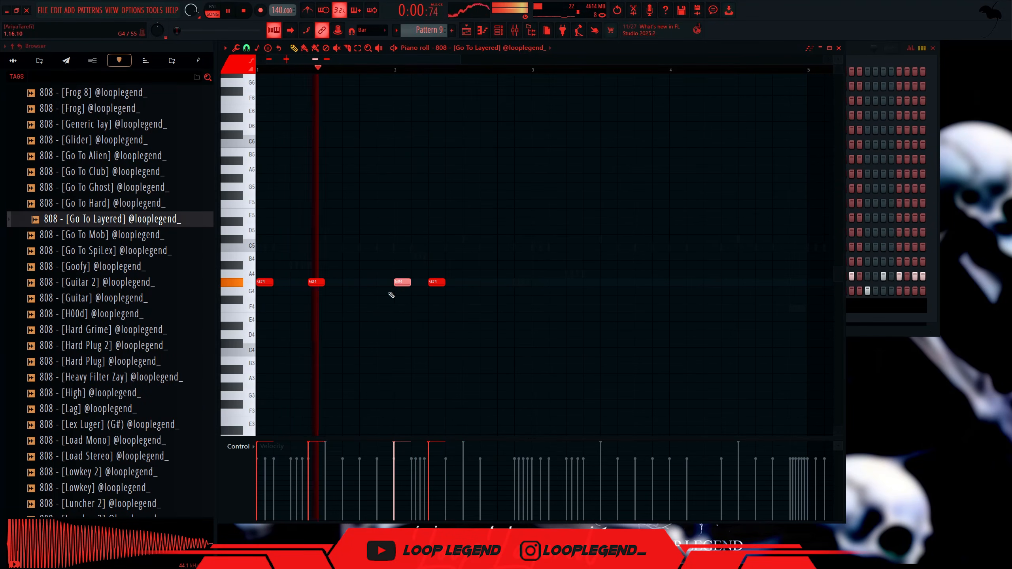
pyautogui.hotkey('ctrl', 'Up')
pyautogui.keyDown('ctrl'); pyautogui.click(389, 284); pyautogui.keyUp('ctrl')
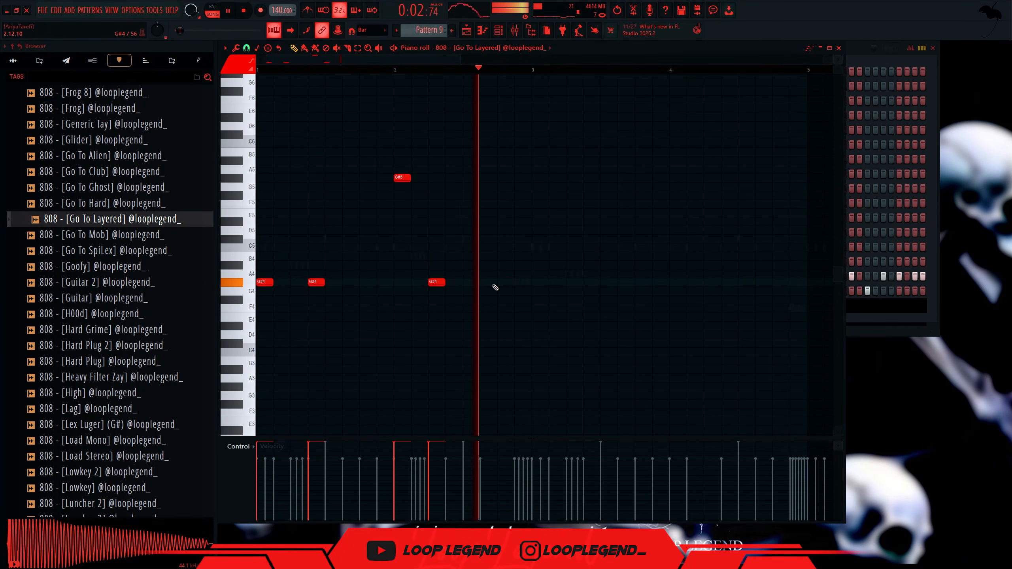
# - Add two adjoining G#4 notes to the 808 line in the second half of bar 2
pyautogui.click(506, 282)
pyautogui.click(488, 282)
# - Make the last 808 note of bar 2 a slide to G#4 and delete the A4 slide note above it
pyautogui.press('space')
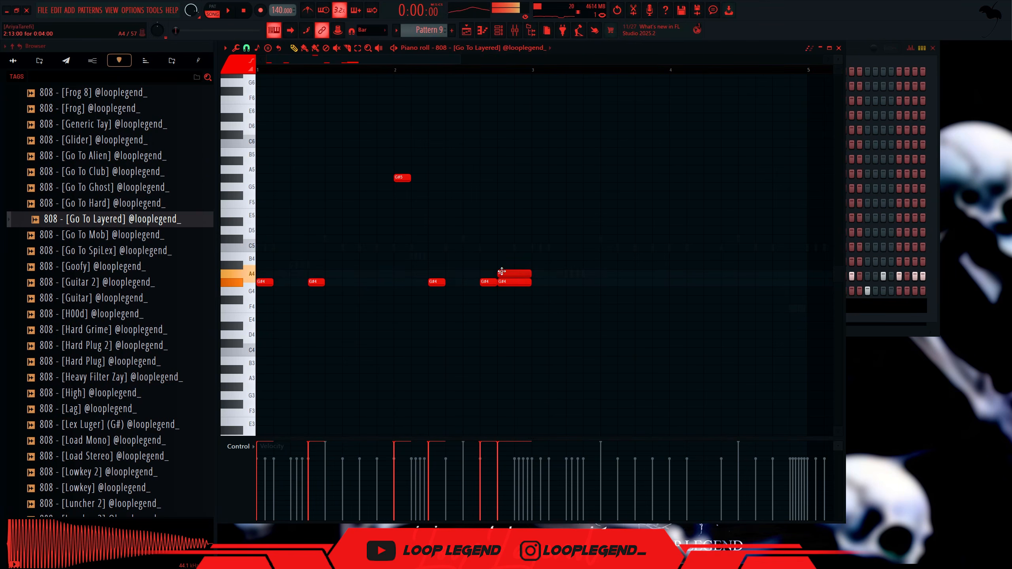
pyautogui.doubleClick(502, 273)
pyautogui.press('Escape')
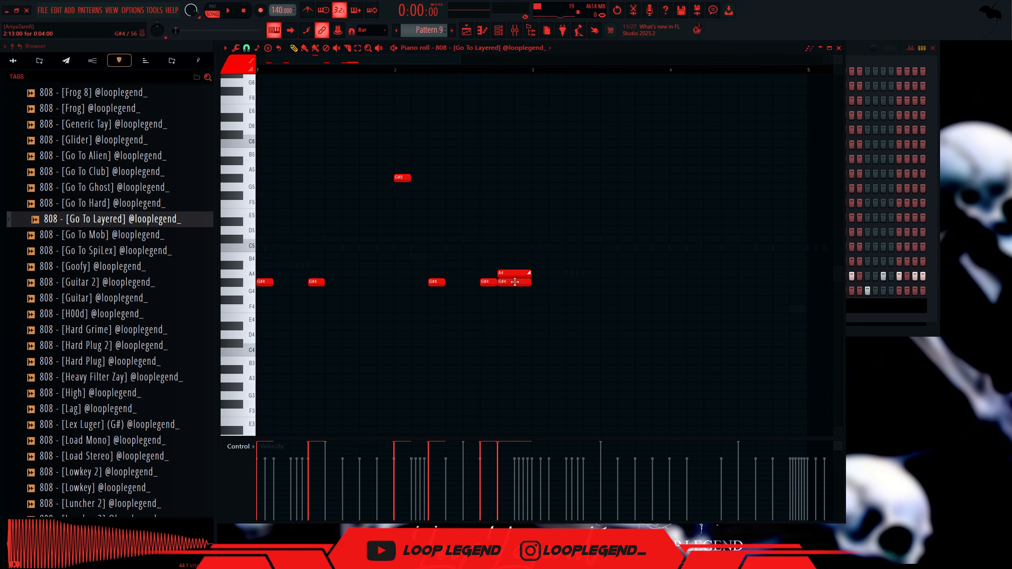
pyautogui.press('space')
pyautogui.click(513, 274)
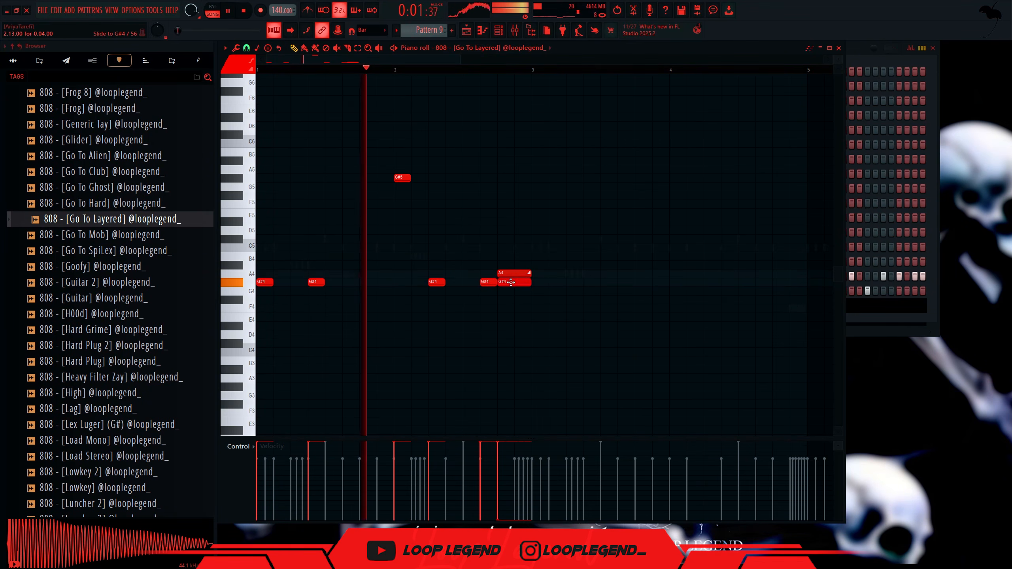
pyautogui.rightClick(514, 274)
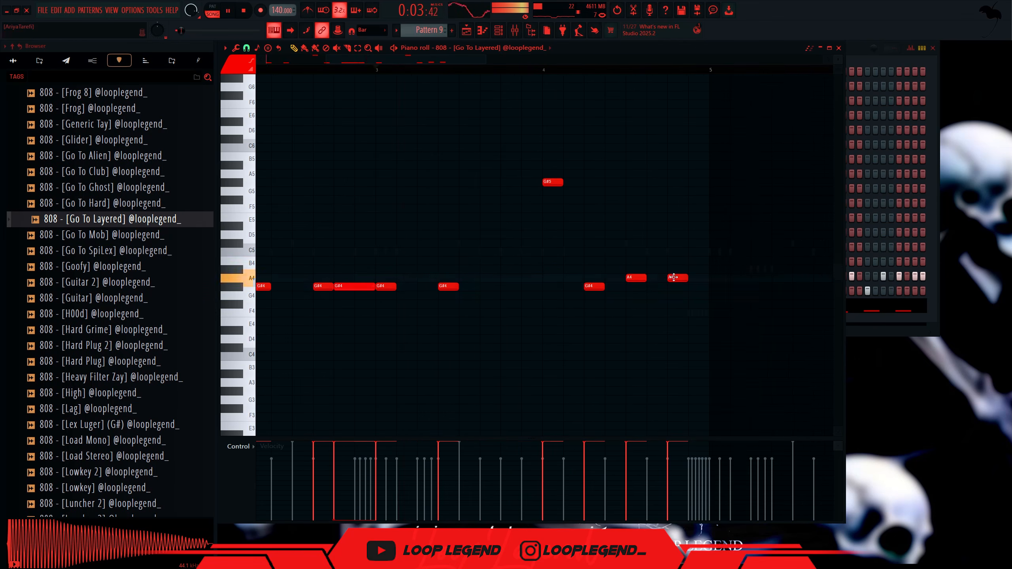
# - Rearrange the 808's A4 notes in bar 4 to start on beat 3, half a beat after it, and half a beat after beat 4
pyautogui.moveTo(674, 278)
pyautogui.mouseDown()
pyautogui.moveTo(660, 276)
pyautogui.moveTo(672, 274)
pyautogui.mouseUp()
pyautogui.scroll(3, 707, 279)
pyautogui.rightClick(679, 272)
pyautogui.click(677, 278)
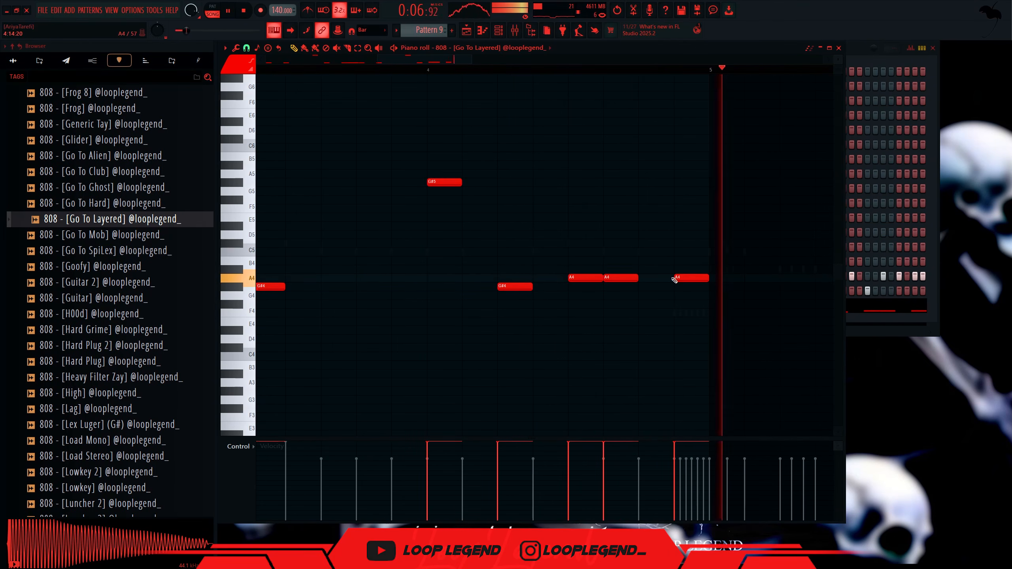
pyautogui.scroll(-3, 674, 278)
# - Play back the 808 line and edit the properties of an A4 note near the end of bar 4
pyautogui.press('space')
pyautogui.press('space')
pyautogui.doubleClick(625, 276)
pyautogui.click(449, 273)
pyautogui.press('Return')
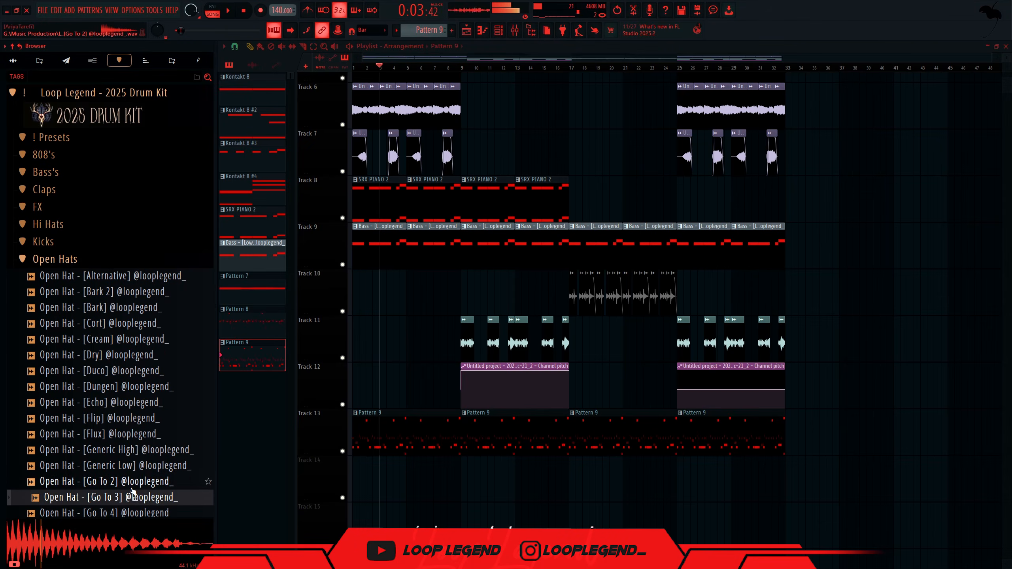
# - Open the Open Hat - [Go To 2] sample from the drum kit in a new channel
pyautogui.rightClick(129, 484)
pyautogui.click(176, 378)
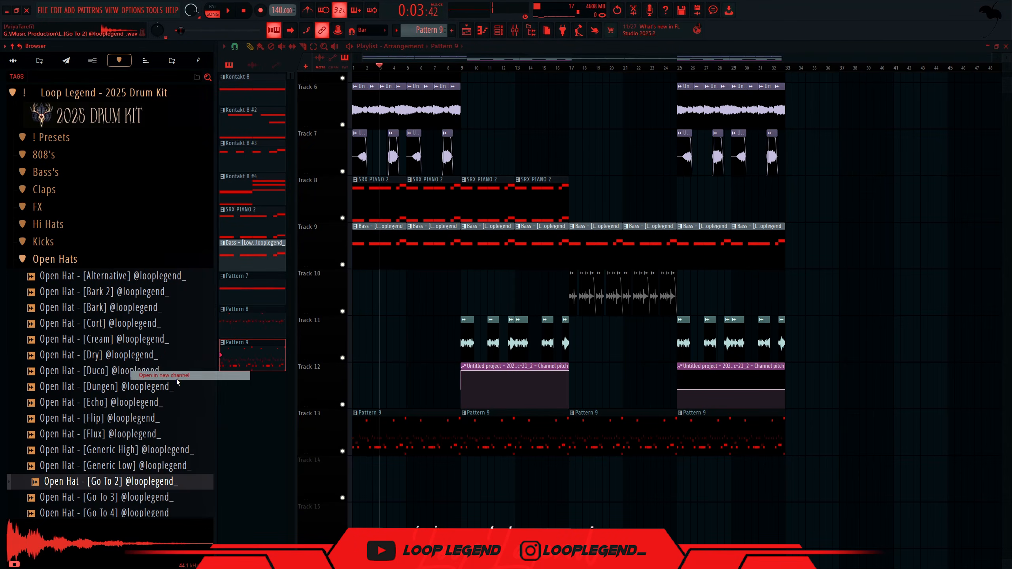
pyautogui.click(519, 109)
# - Play the arrangement from bar 17 and place open-hat hits on steps 21 and 53 of Pattern 9
pyautogui.click(572, 68)
pyautogui.press('space')
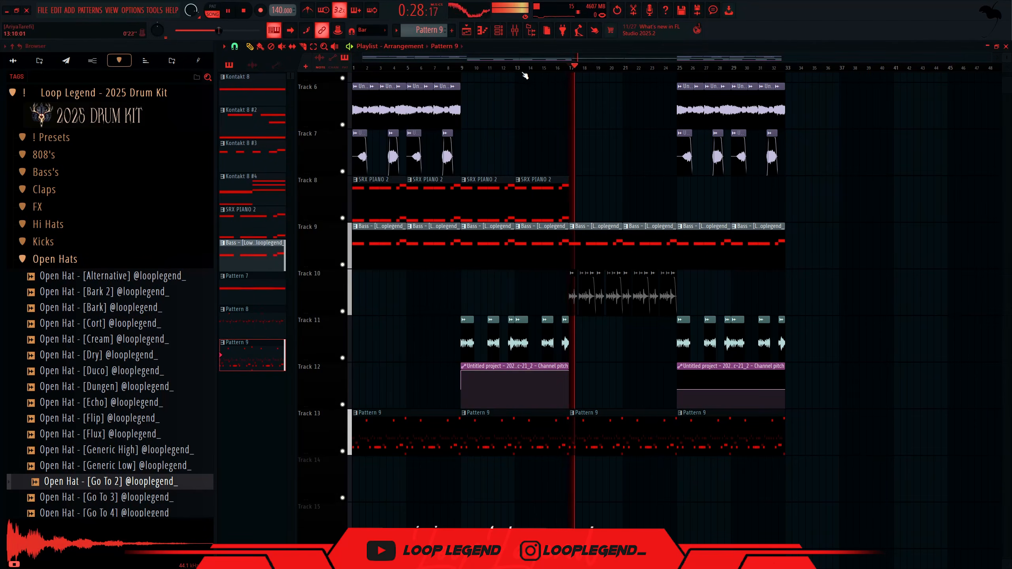
pyautogui.press('F6')
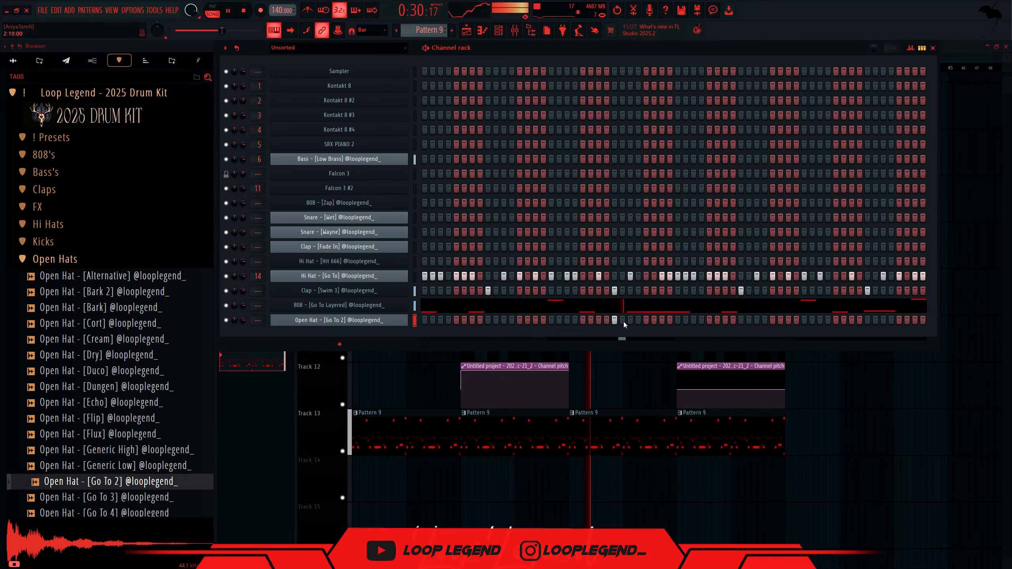
# - Add Perc - [Detroit 3] with a hit on step 3 and Perc - [Detroit 4] with a hit on step 1, then play the beat
pyautogui.click(91, 168)
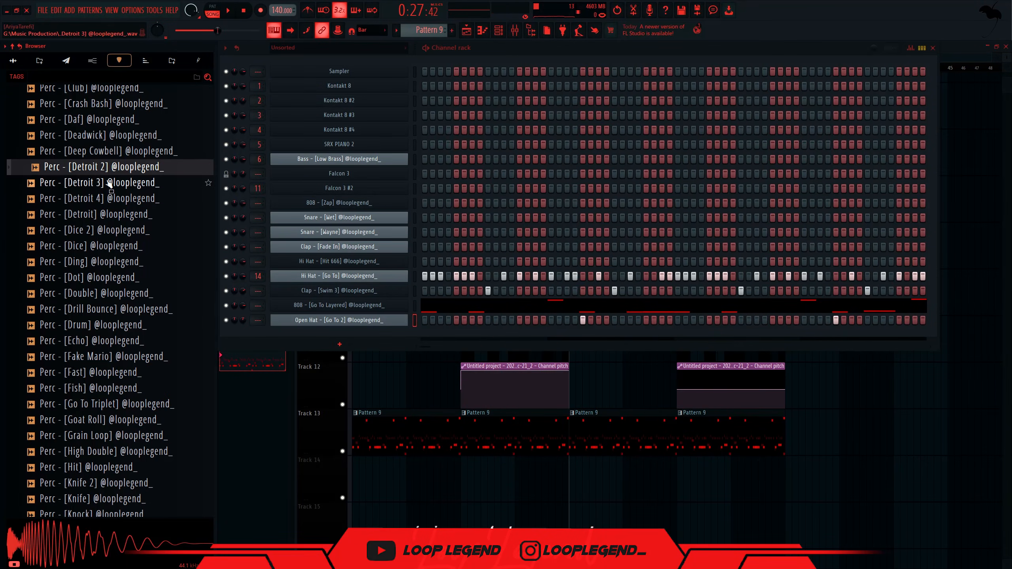
pyautogui.moveTo(110, 184); pyautogui.dragTo(440, 338)
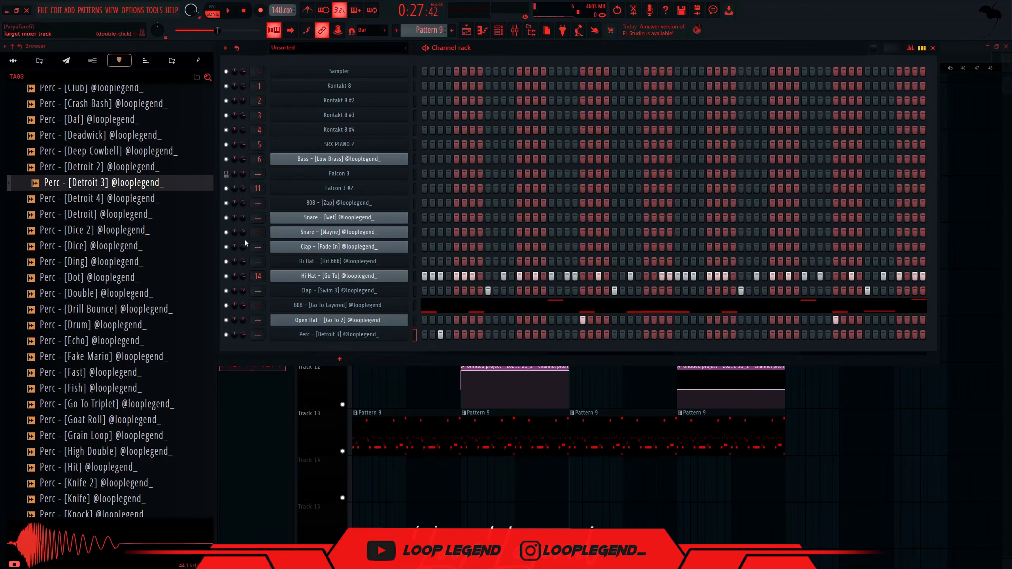
pyautogui.moveTo(116, 198); pyautogui.dragTo(398, 351)
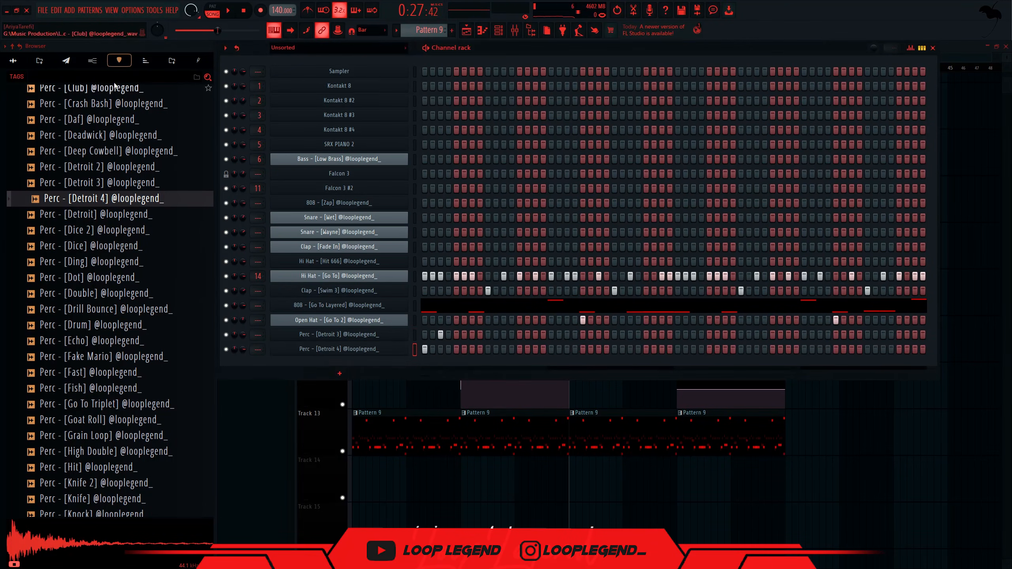
pyautogui.click(242, 12)
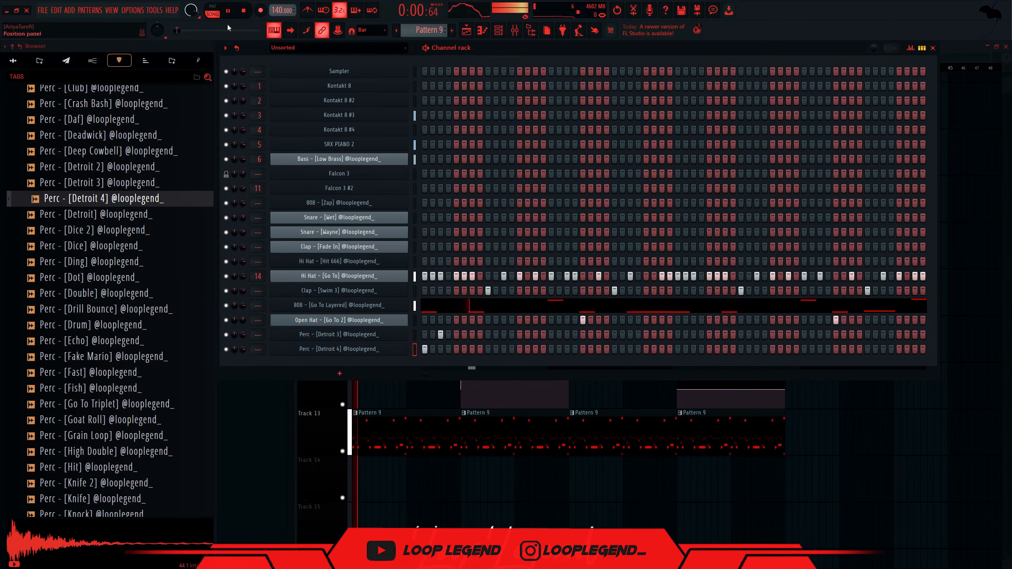
# - Add Perc - [Drill Bounce] with a hit on step 7 and repeat the Detroit 3 hit every two bars
pyautogui.click(114, 315)
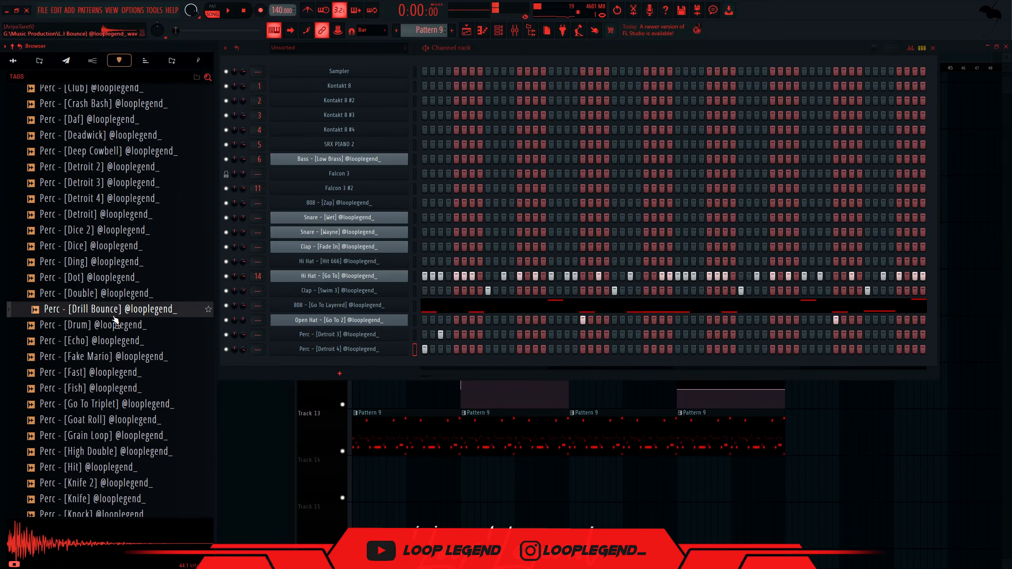
pyautogui.moveTo(115, 313); pyautogui.dragTo(473, 358)
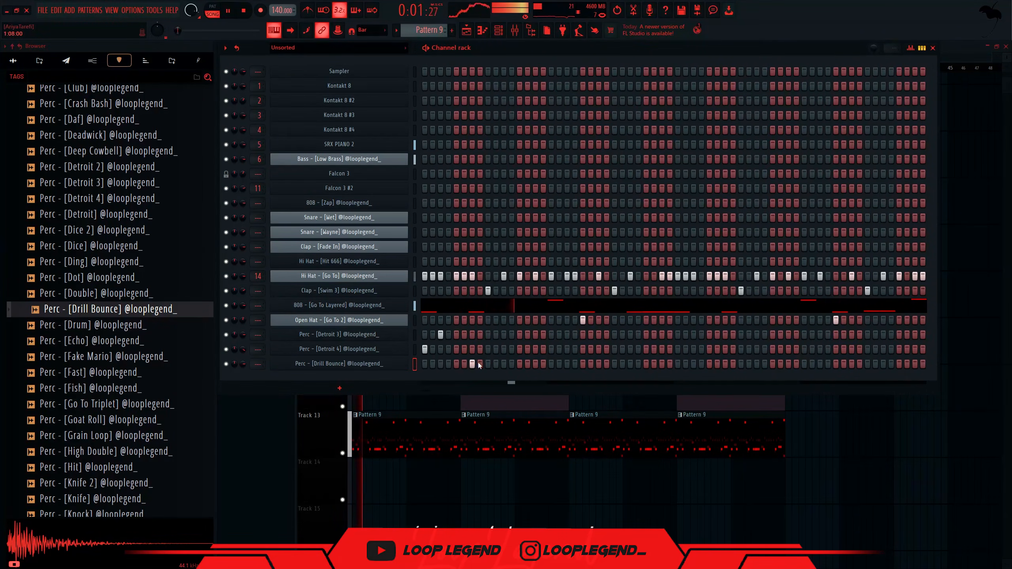
pyautogui.press('F7')
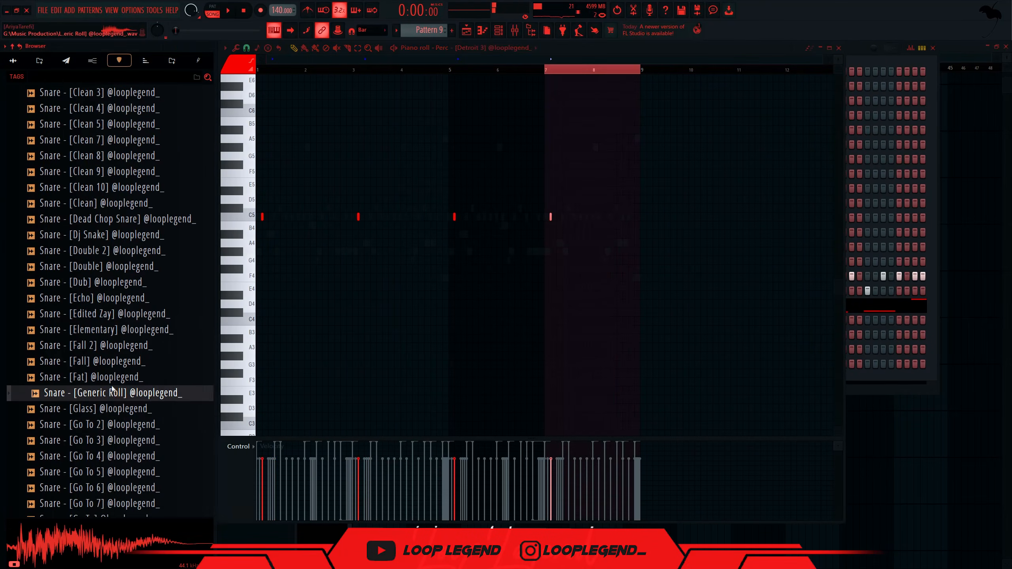
# - Open the Snare - [Generic Roll] sample in a new channel and play the arrangement from bar 3
pyautogui.rightClick(111, 393)
pyautogui.click(167, 376)
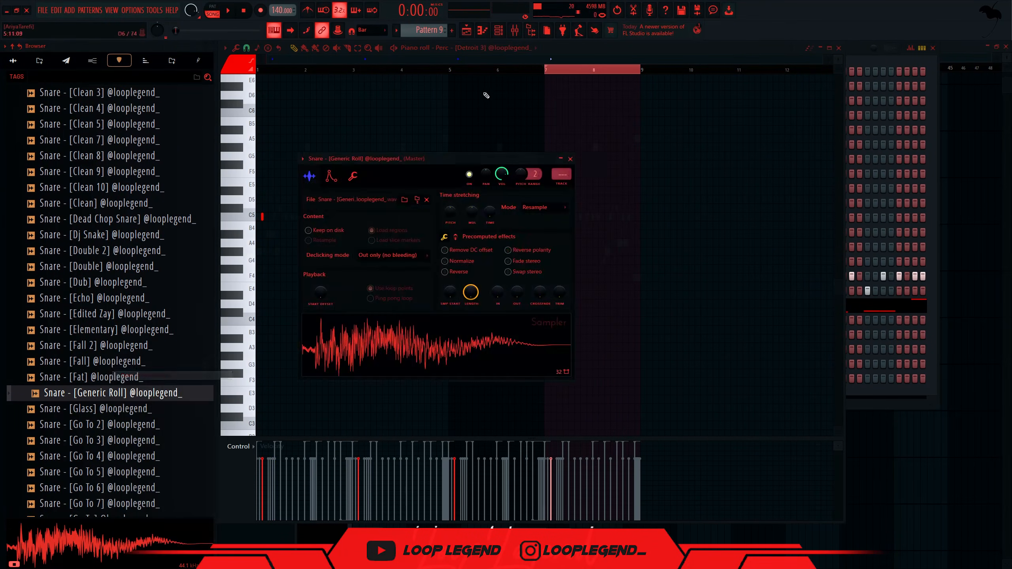
pyautogui.press('F5')
pyautogui.click(386, 68)
pyautogui.press('space')
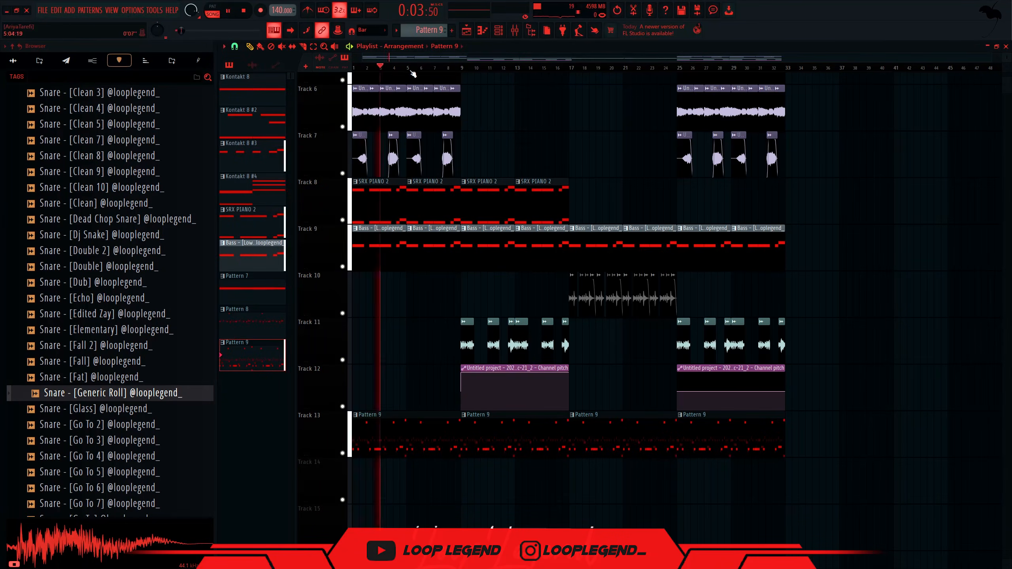
# - Place Snare - [Generic Roll] hits on steps 61 and 62, open them in the piano roll and set the snap to 1/6 beat
pyautogui.press('F6')
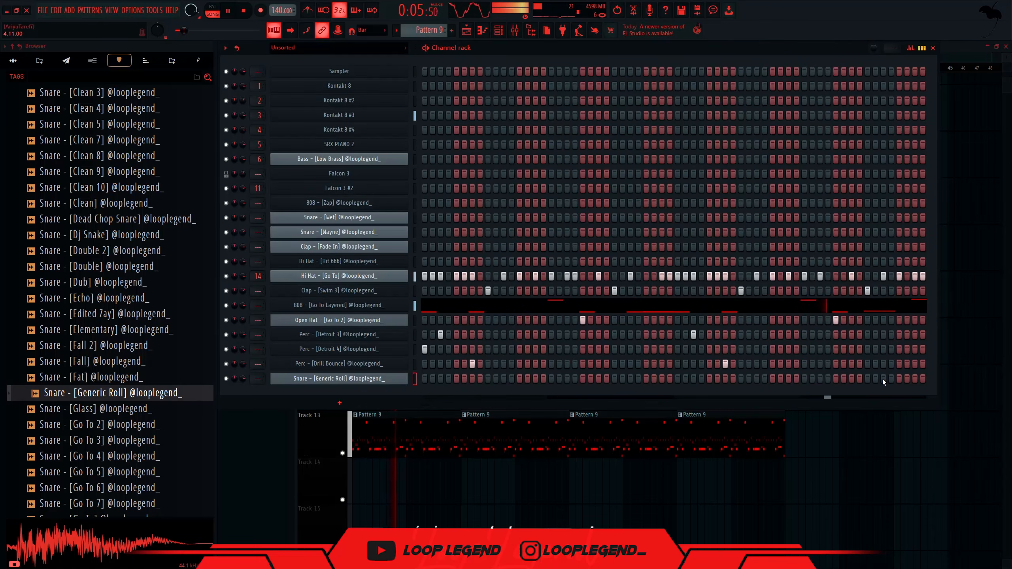
pyautogui.press('F7')
pyautogui.press('space')
pyautogui.scroll(5, 445, 147)
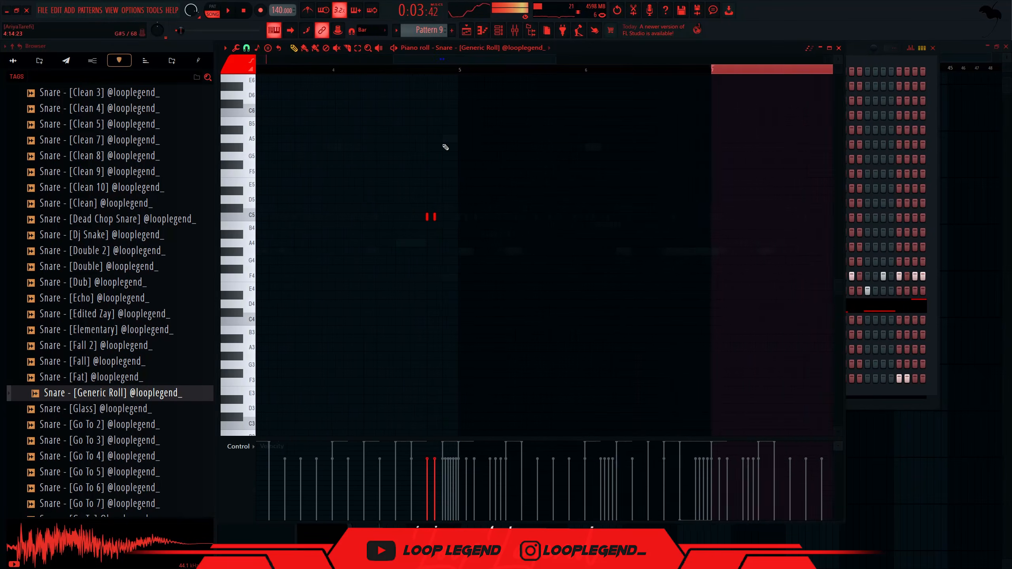
pyautogui.click(247, 49)
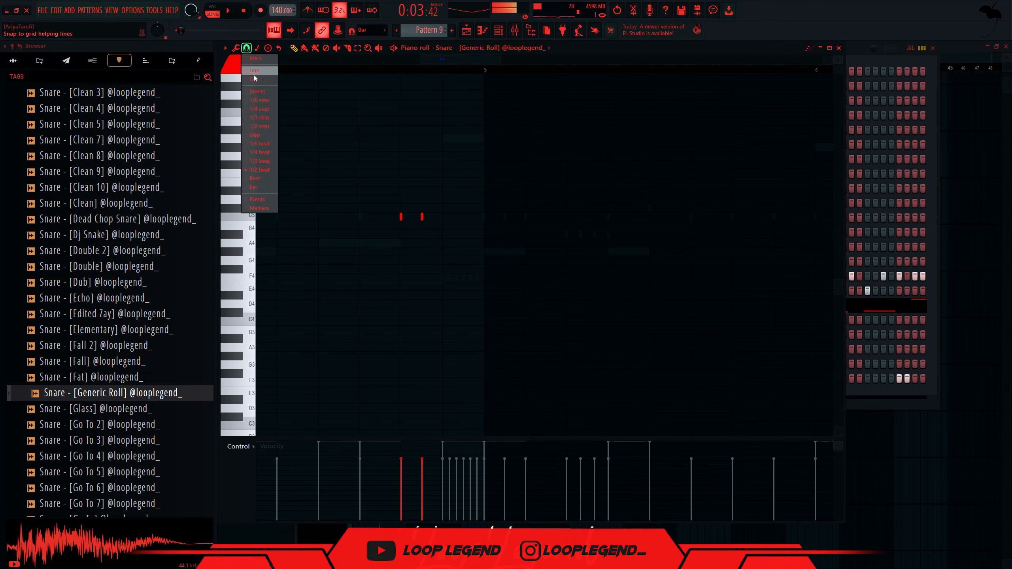
pyautogui.click(272, 145)
# - Rework the snare hits into a roll of three 1/6-beat F5 notes starting on beat 4 of bar 4
pyautogui.press('space')
pyautogui.rightClick(421, 217)
pyautogui.moveTo(433, 205); pyautogui.dragTo(378, 231)
pyautogui.hotkey('ctrl', 'l')
pyautogui.hotkey('ctrl', 'b')
pyautogui.hotkey('ctrl', 'b')
pyautogui.hotkey('ctrl', 'a')
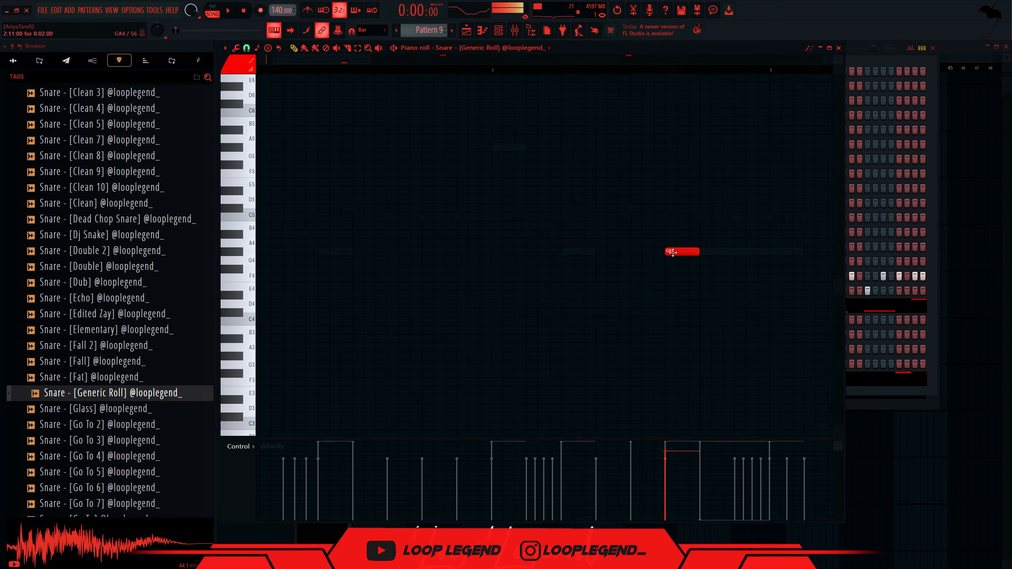
# - Set the snap to 1/2 step and build a five-note G#4 snare roll from step 11 of bar 2
pyautogui.click(247, 49)
pyautogui.click(260, 129)
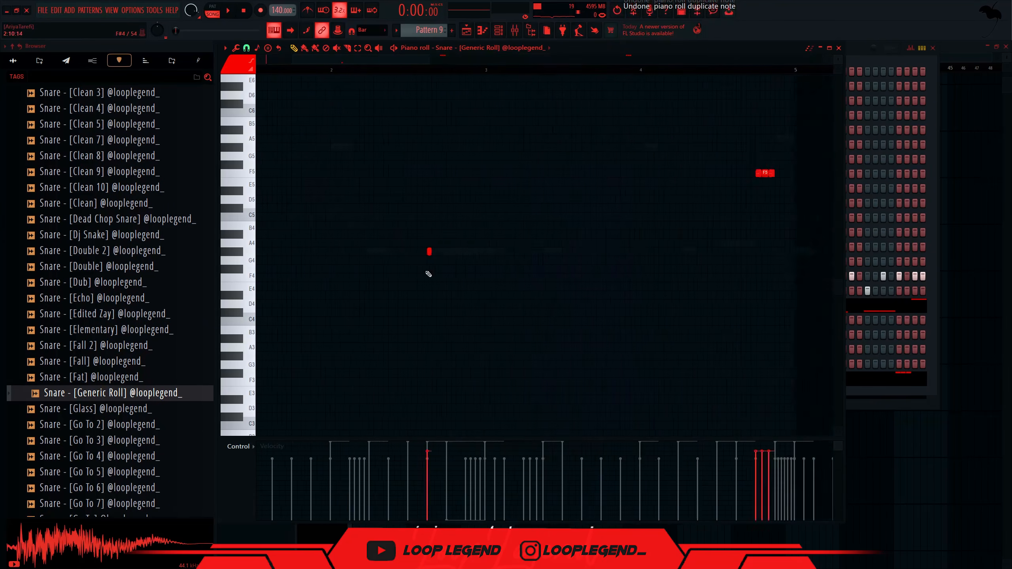
pyautogui.hotkey('ctrl', 'b')
pyautogui.hotkey('ctrl', 'b')
pyautogui.hotkey('ctrl', 'b')
pyautogui.scroll(3, 506, 200)
pyautogui.moveTo(560, 219); pyautogui.dragTo(389, 297)
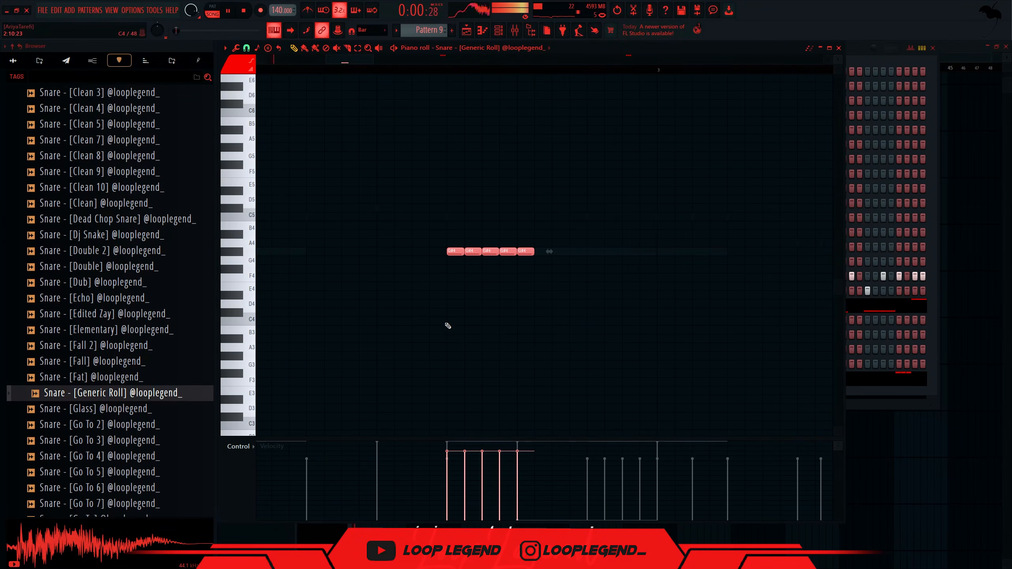
# - Raise the five-note snare roll in bar 2 to F#5 and taper its velocities downward
pyautogui.hotkey('ctrl', 'Up')
pyautogui.hotkey('shift', 'Down')
pyautogui.hotkey('shift', 'Down')
pyautogui.moveTo(546, 483); pyautogui.dragTo(478, 454)
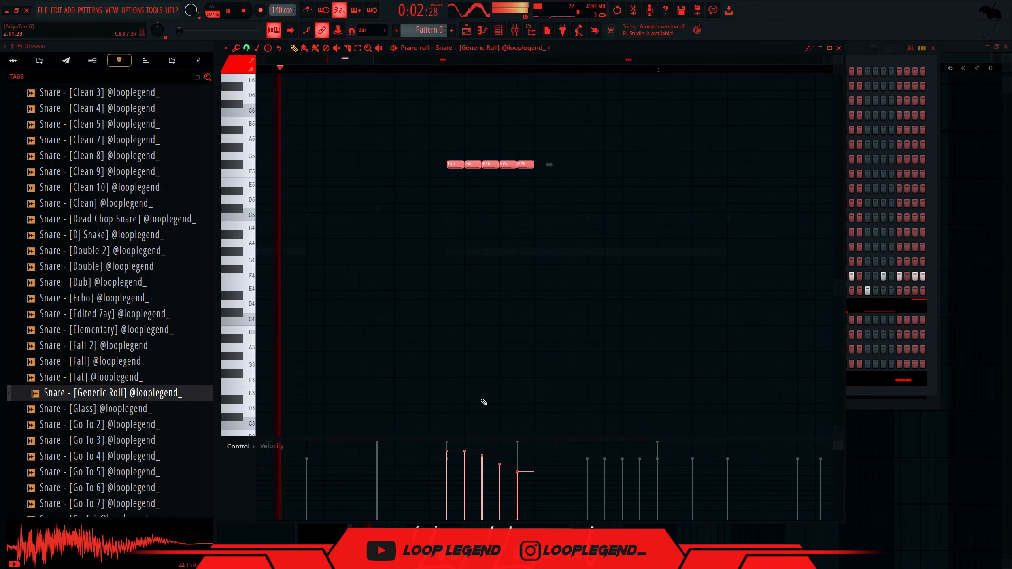
pyautogui.scroll(-3, 483, 319)
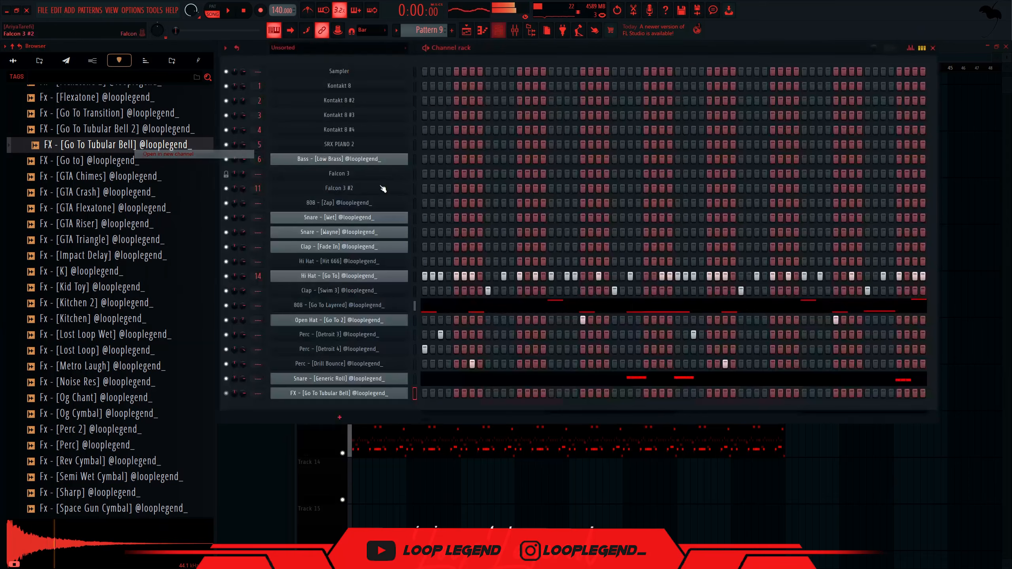
# - Lower the FX - [Go To Tubular Bell] note to G#4 and repeat it every two bars at bars 1, 3, 5 and 7
pyautogui.press('F7')
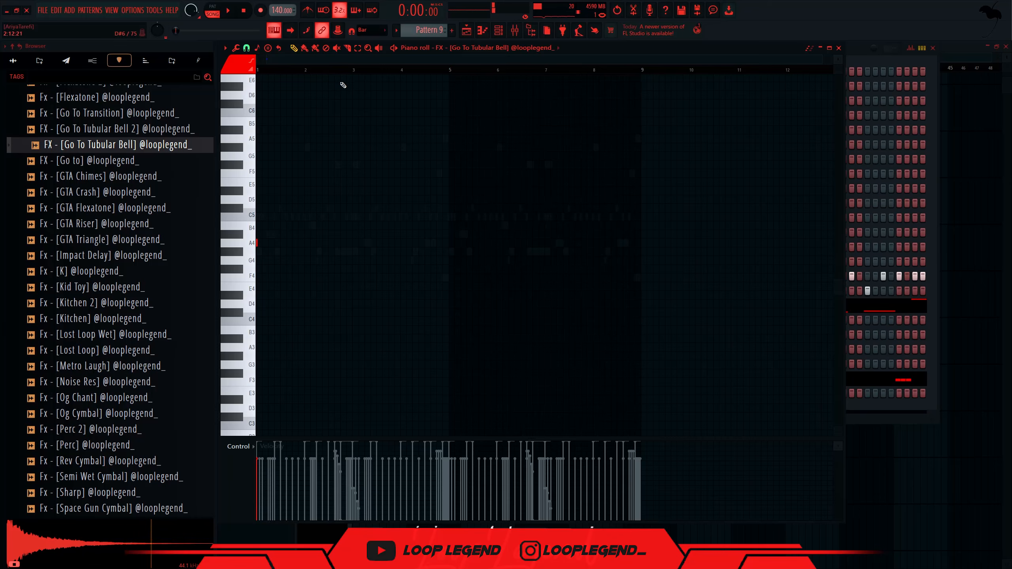
pyautogui.hotkey('shift', 'Down')
pyautogui.press('space')
pyautogui.moveTo(354, 71); pyautogui.dragTo(258, 72)
pyautogui.hotkey('ctrl', 'b')
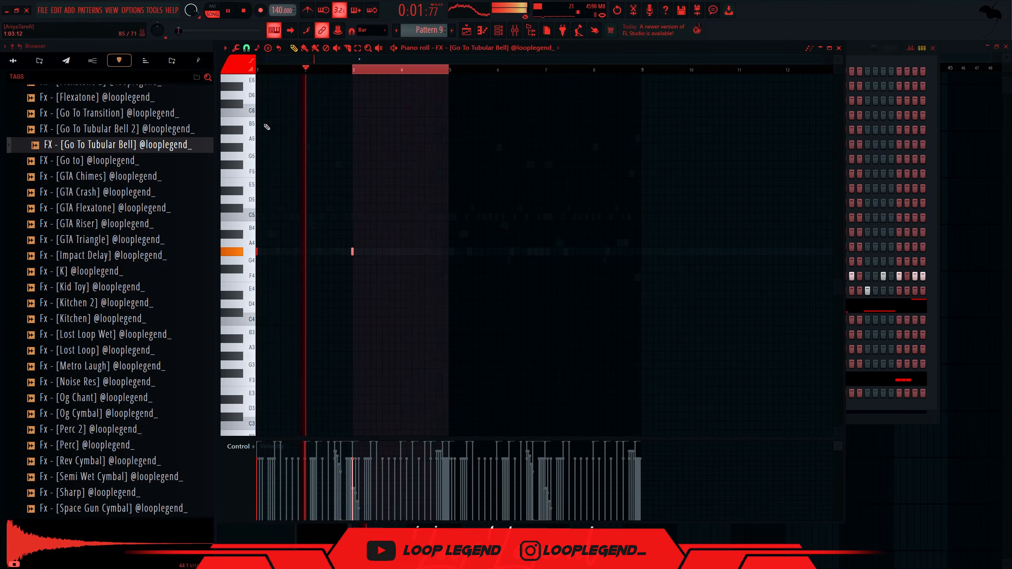
pyautogui.hotkey('ctrl', 'b')
pyautogui.hotkey('ctrl', 'b')
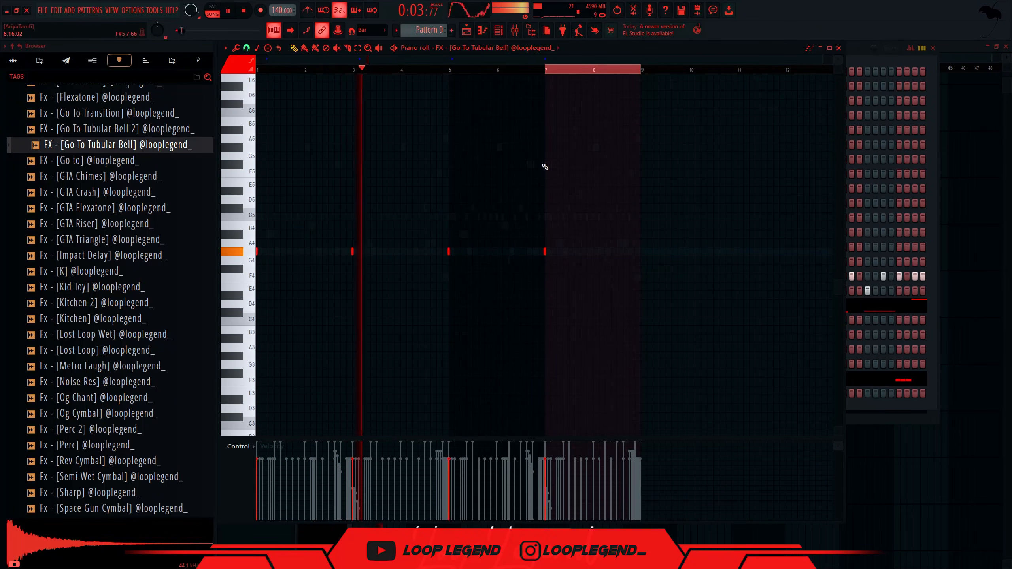
pyautogui.press('F7')
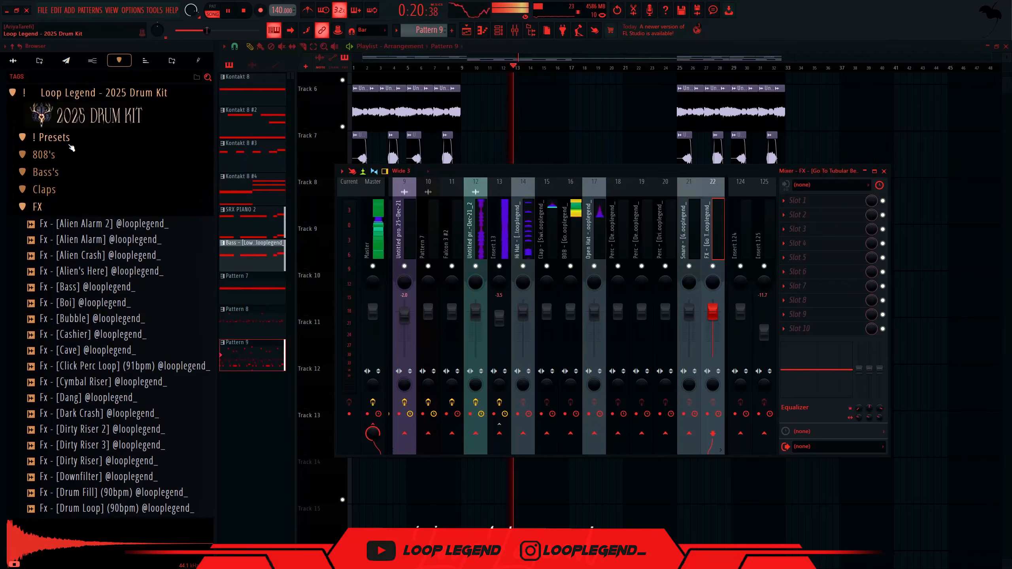
# - Load the Punchy Master 2025 preset from the drum kit into the mixer and close all windows except the mixer
pyautogui.click(70, 146)
pyautogui.moveTo(107, 170); pyautogui.dragTo(509, 184)
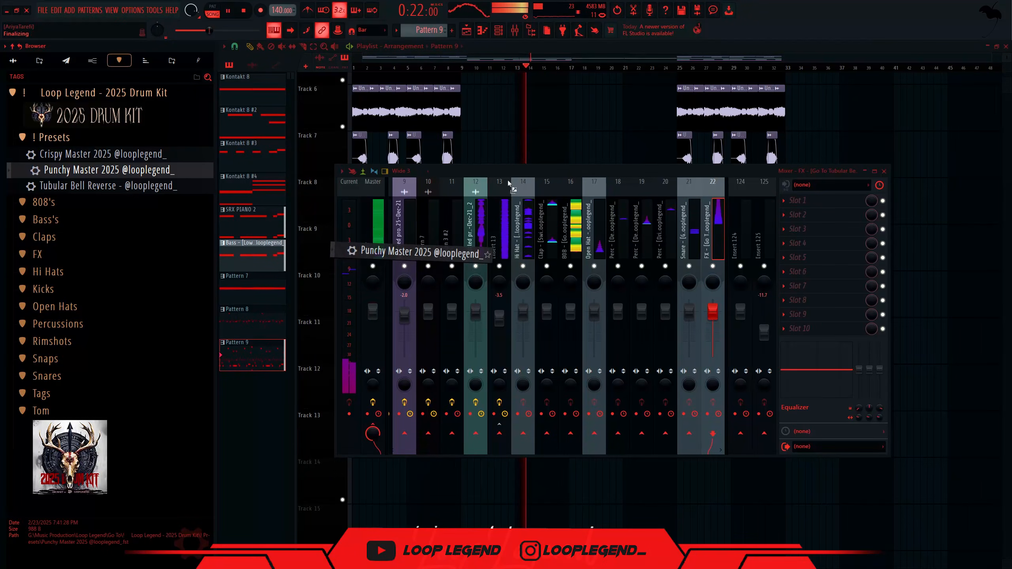
pyautogui.press('Escape')
pyautogui.press('Escape')
pyautogui.press('Escape')
pyautogui.click(515, 30)
pyautogui.press('Escape')
pyautogui.press('Escape')
pyautogui.click(515, 31)
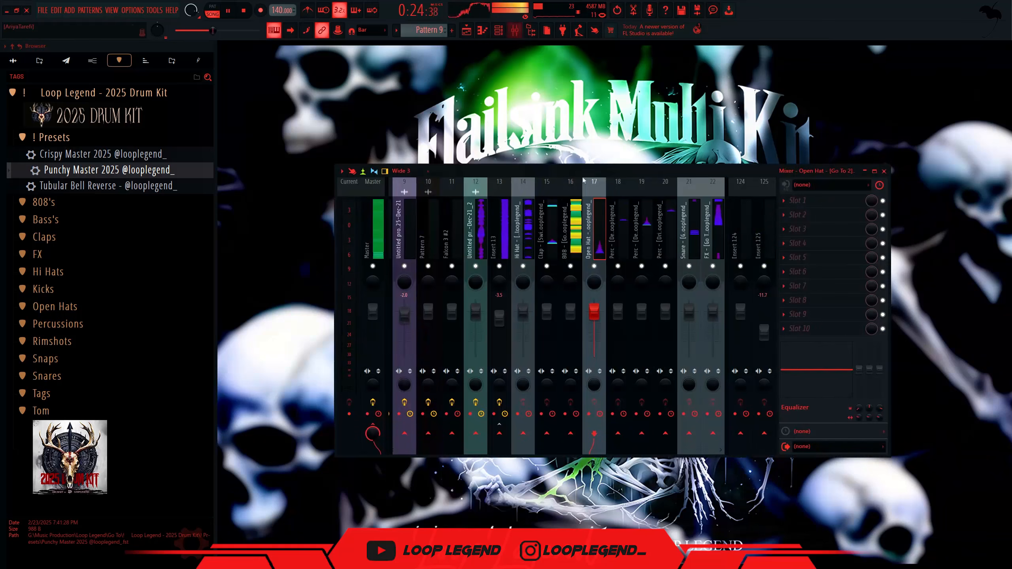
# - Mute the drum and FX mixer tracks 14 to 22
pyautogui.click(389, 238)
pyautogui.click(713, 255)
pyautogui.scroll(-2, 713, 255)
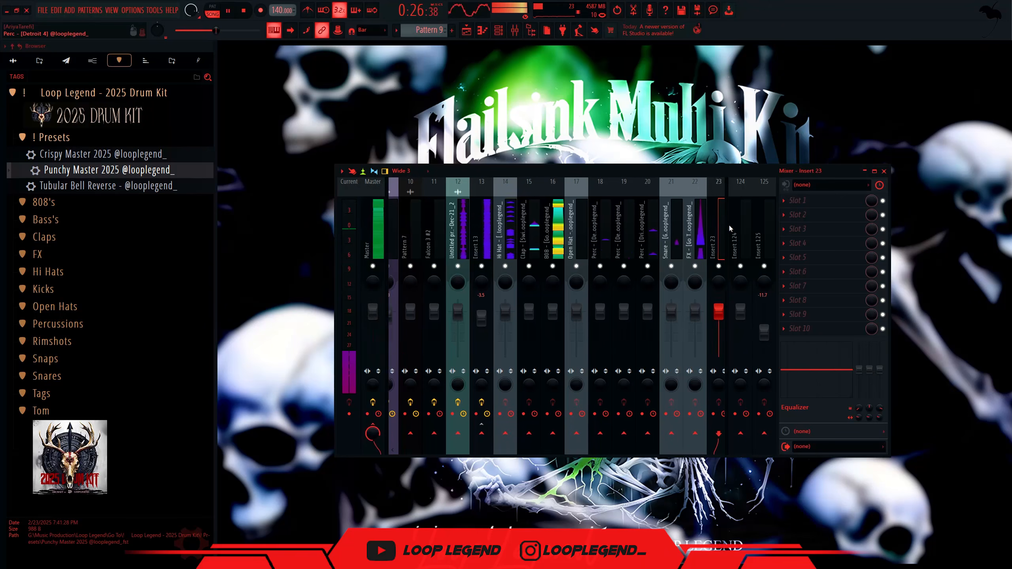
pyautogui.moveTo(666, 263); pyautogui.dragTo(512, 262)
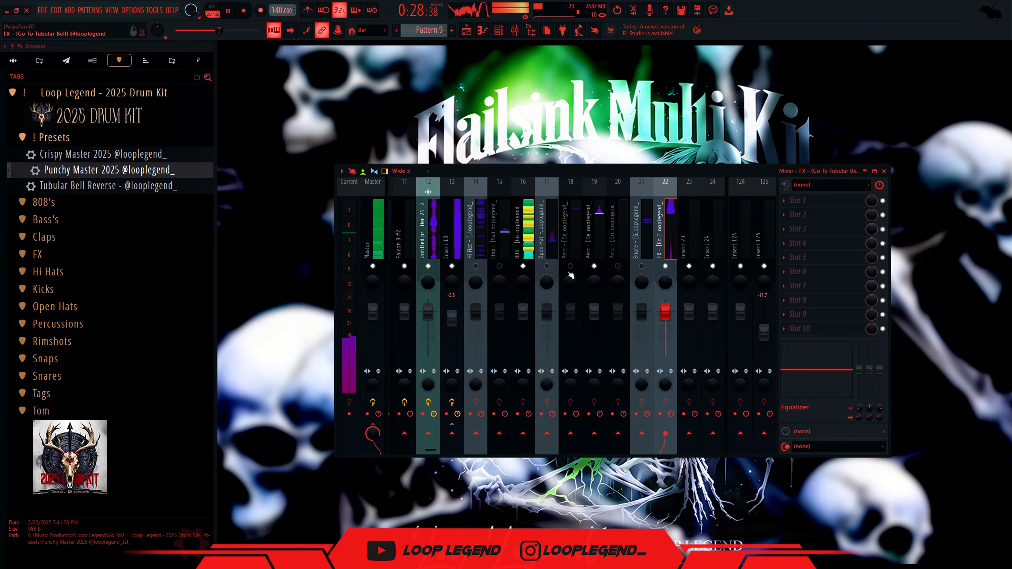
pyautogui.moveTo(662, 268); pyautogui.dragTo(589, 271)
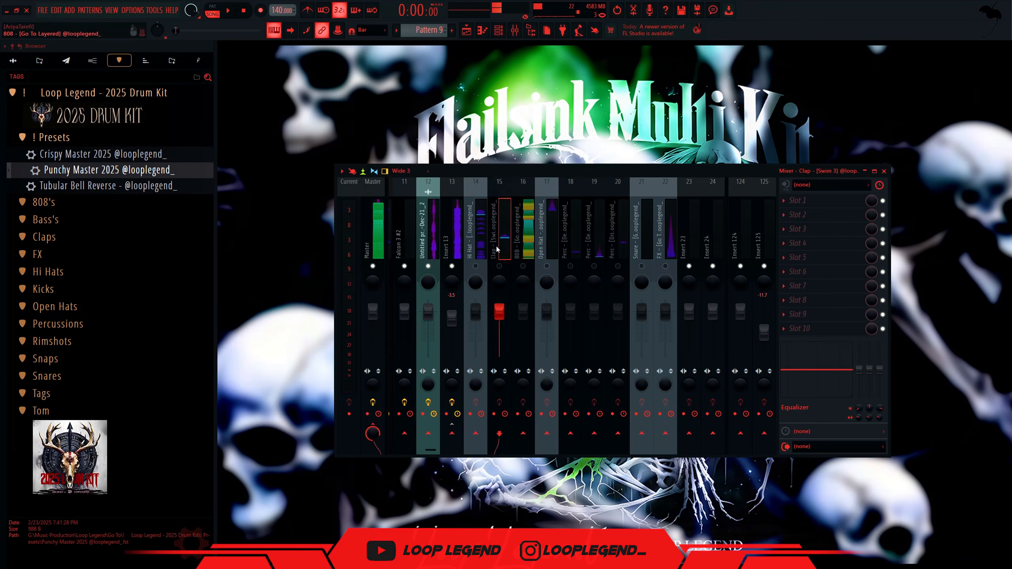
# - Bypass the last Fruity Parametric EQ 2 on Insert 13 and restart playback of the melody
pyautogui.click(454, 255)
pyautogui.press('space')
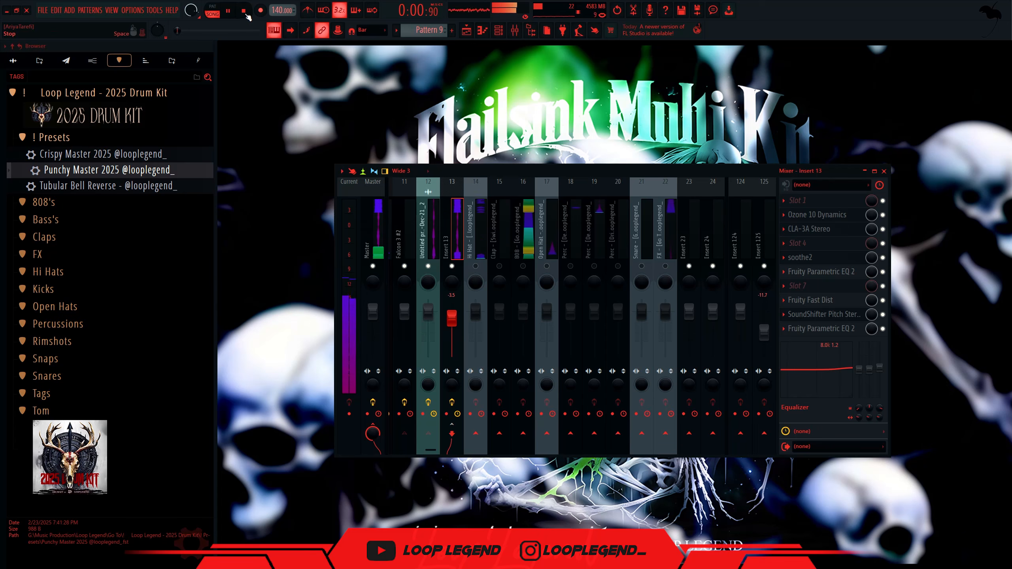
pyautogui.click(883, 329)
pyautogui.press('space')
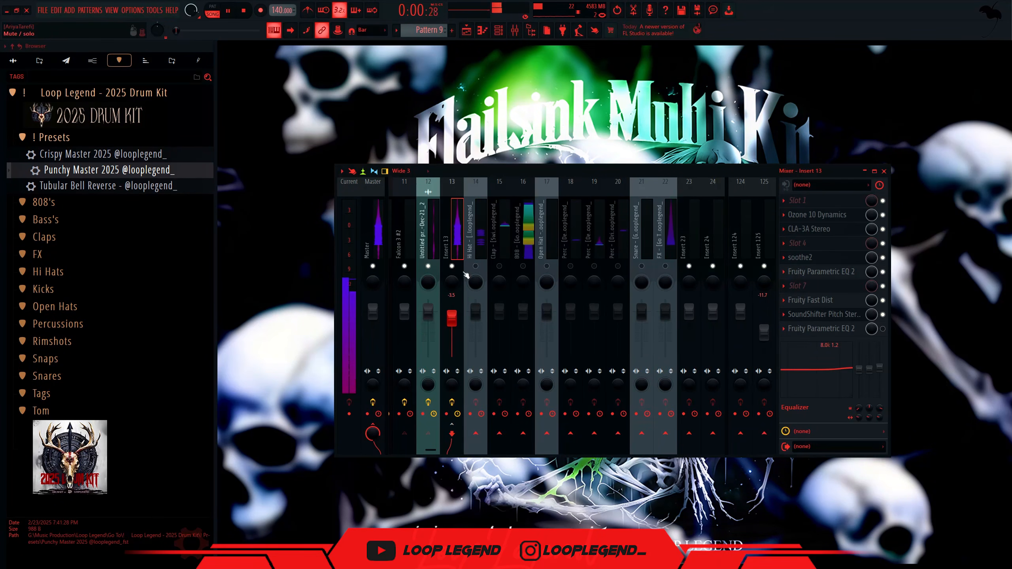
# - Set Insert 13's volume to -4.0 dB and reset its stereo separation
pyautogui.keyDown('alt'); pyautogui.click(453, 319); pyautogui.keyUp('alt')
pyautogui.moveTo(482, 172); pyautogui.dragTo(408, 172)
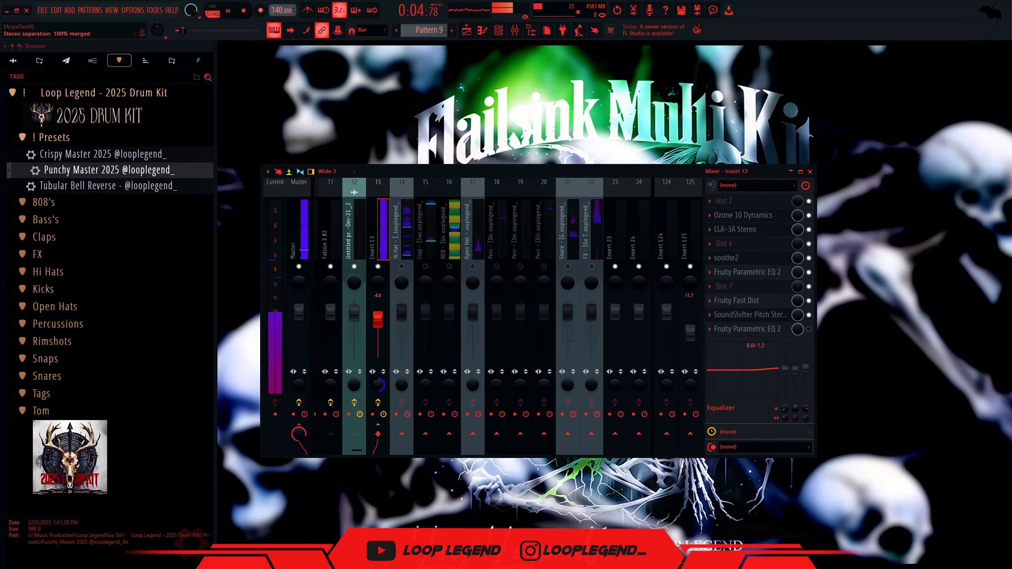
pyautogui.rightClick(376, 387)
pyautogui.click(390, 393)
# - Lower the Bass - [Low Brass] mixer track to -7.8 dB and return to Insert 13
pyautogui.moveTo(402, 239); pyautogui.dragTo(425, 245)
pyautogui.click(448, 248)
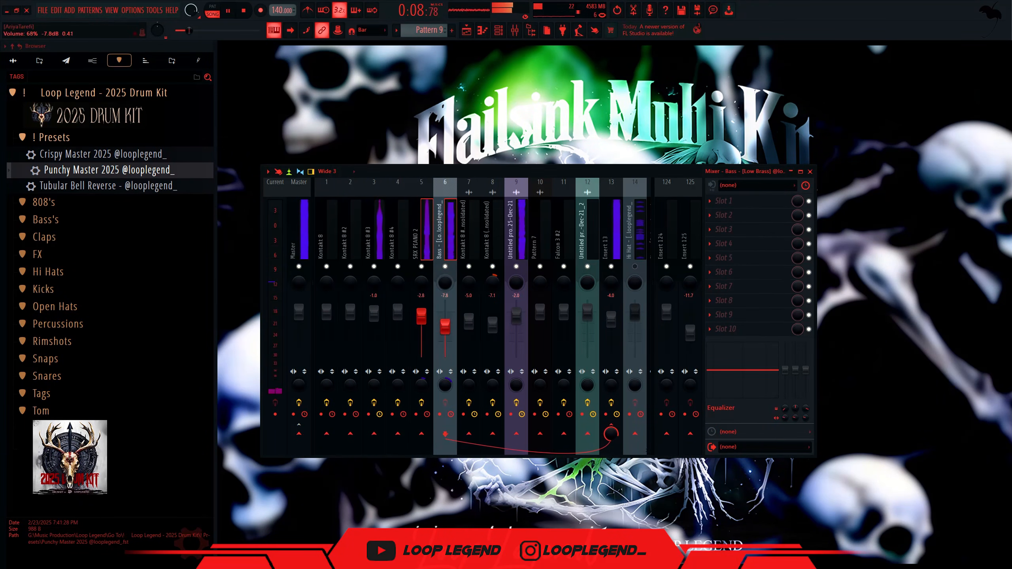
pyautogui.click(635, 249)
pyautogui.scroll(-6, 395, 265)
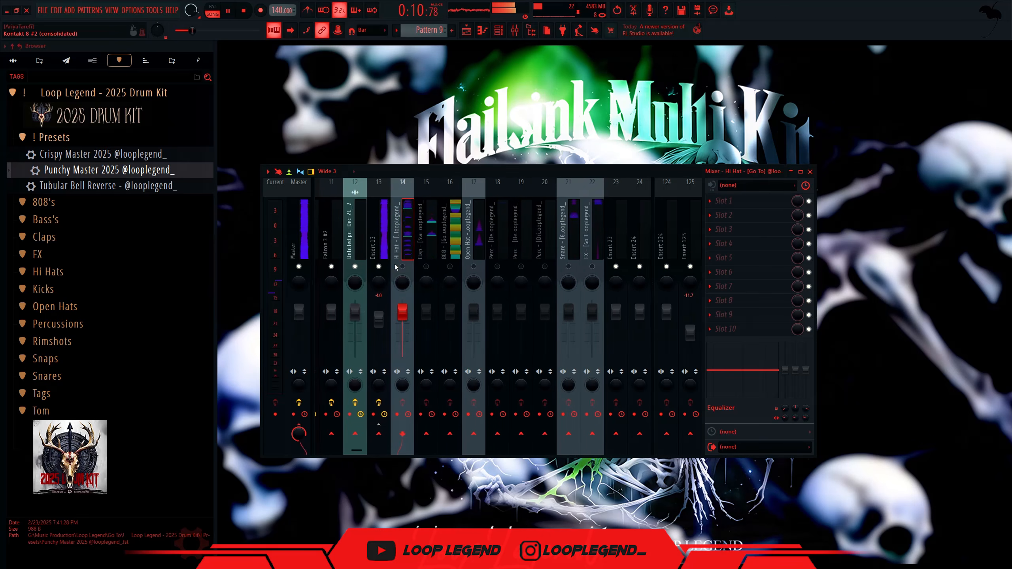
pyautogui.click(381, 255)
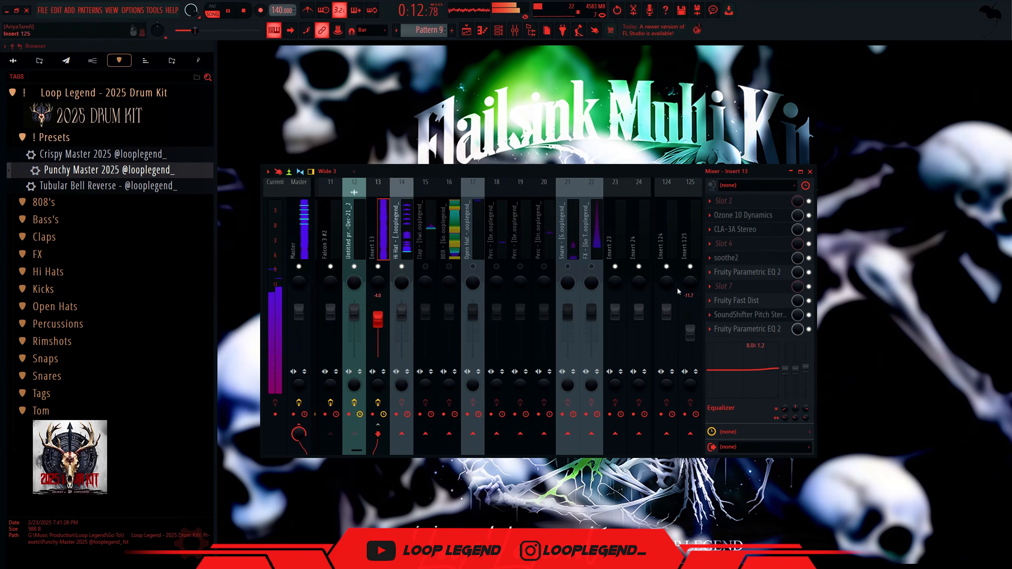
# - Set the Hi Hat - [Go To] track to -2.8 dB and the Clap - [Swim 3] track to -1.7 dB
pyautogui.click(403, 244)
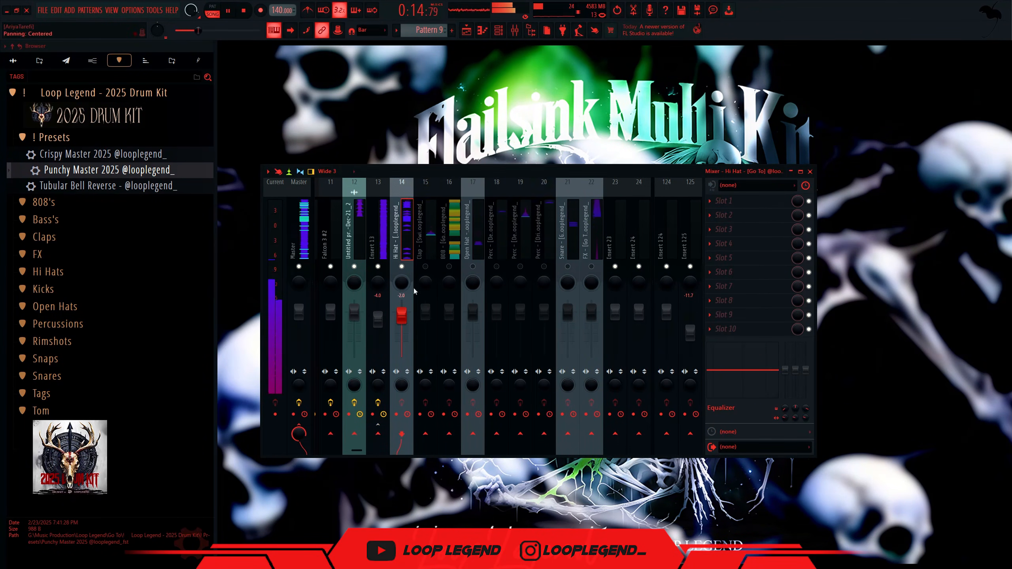
pyautogui.click(426, 246)
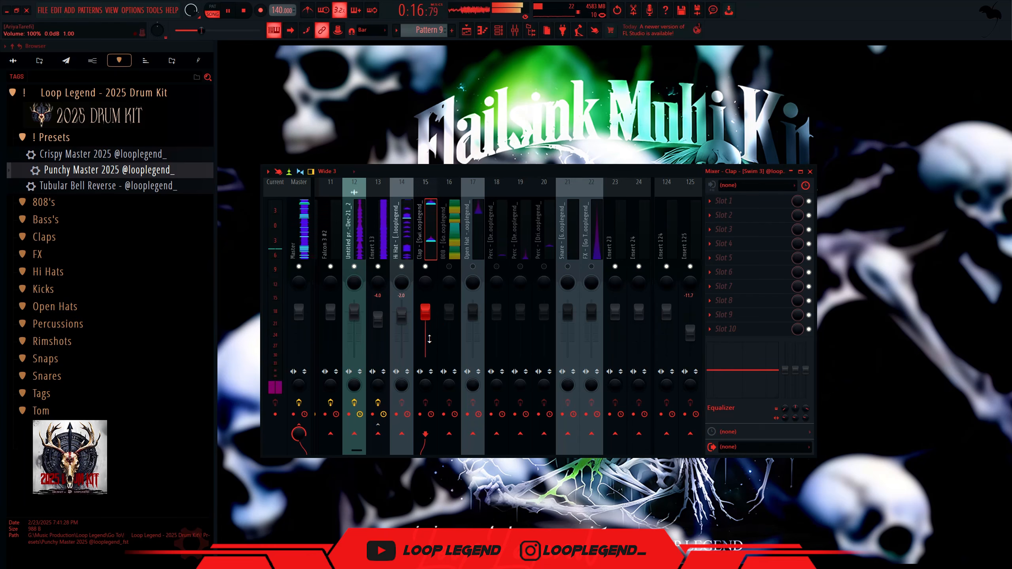
pyautogui.click(474, 243)
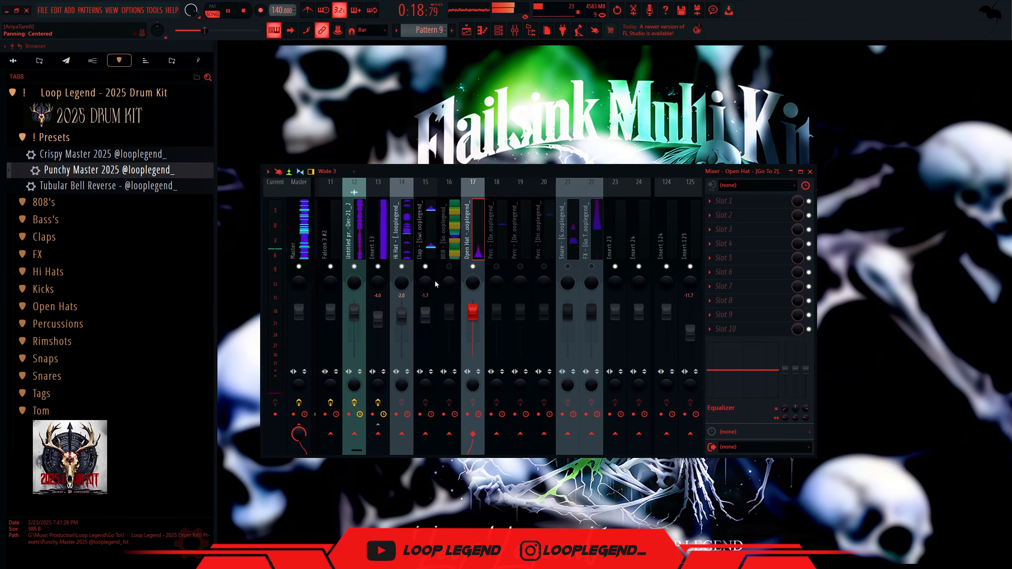
pyautogui.click(379, 291)
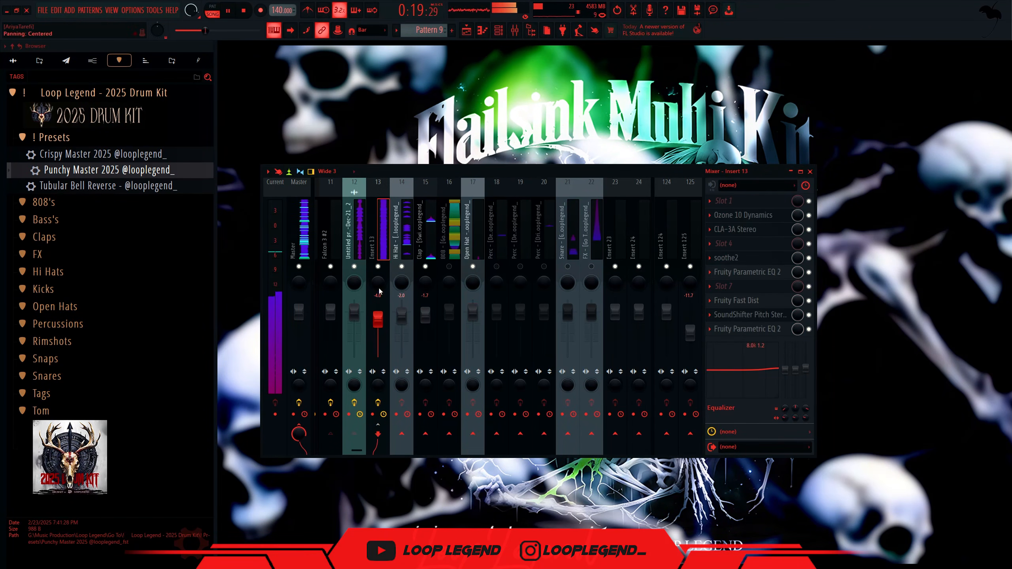
# - Unmute the Perc - [Detroit 3] track, select the 808 track and play the beat with the channel rack shown
pyautogui.click(497, 267)
pyautogui.press('space')
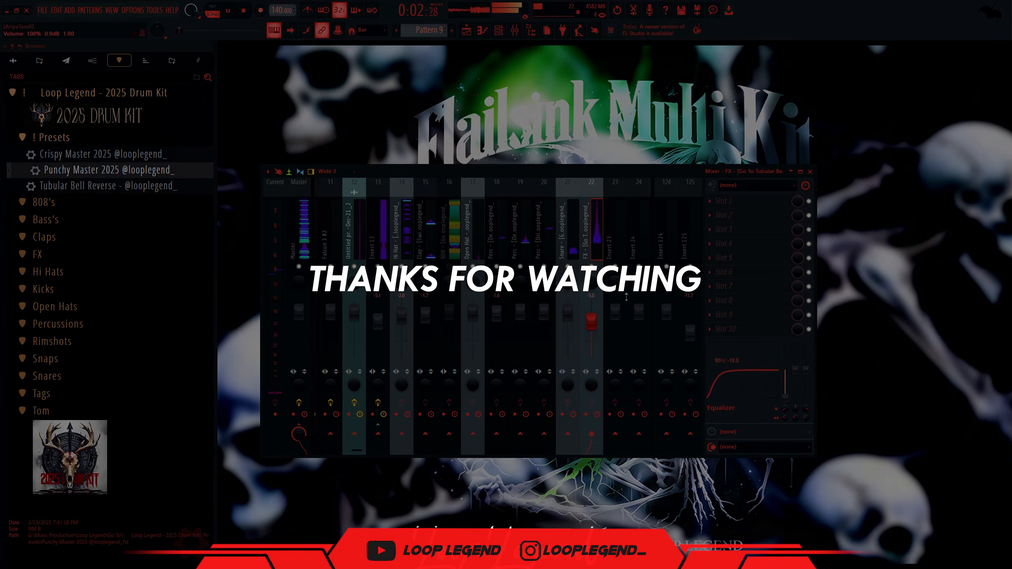
pyautogui.click(455, 260)
pyautogui.press('space')
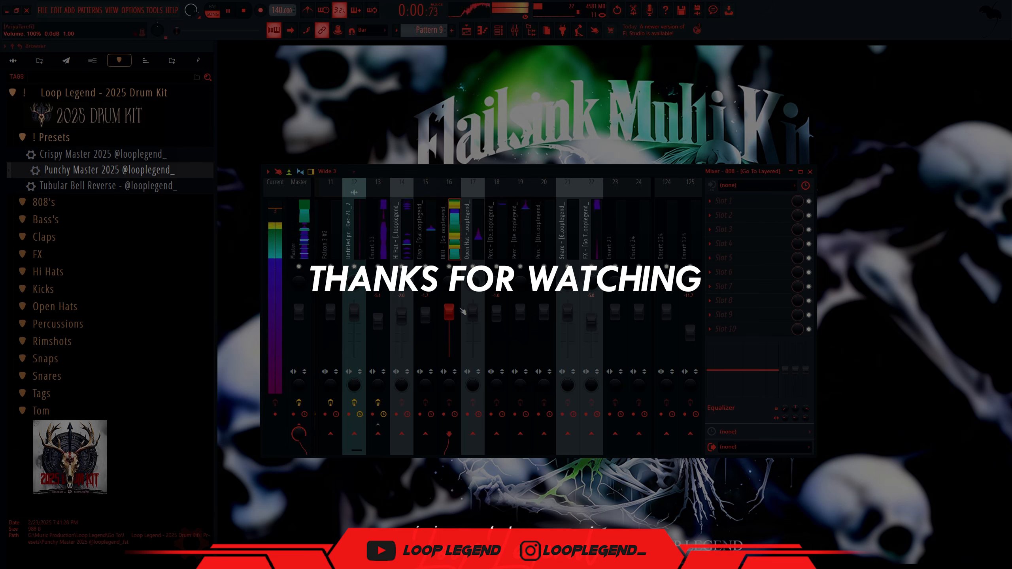
pyautogui.press('F6')
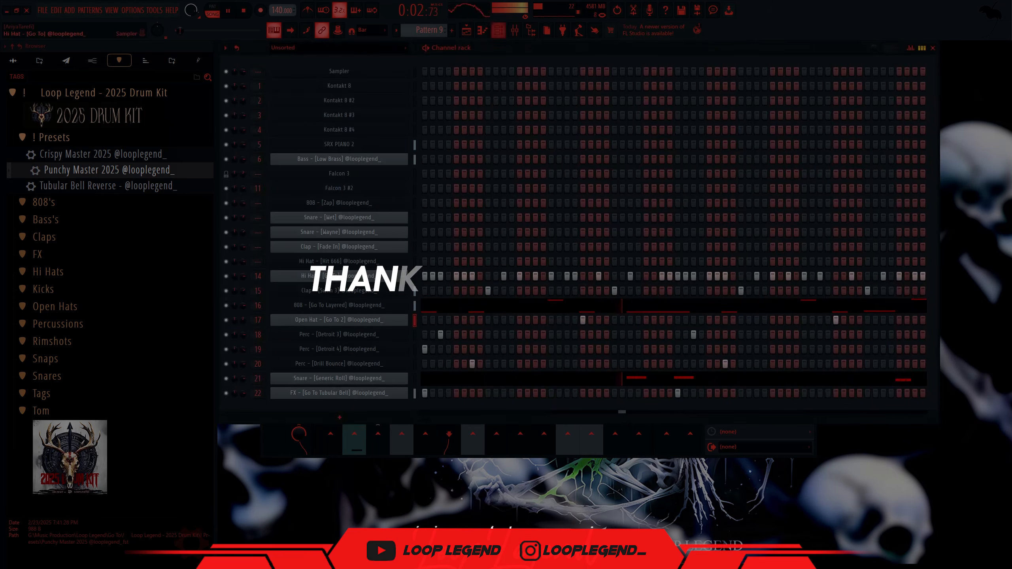